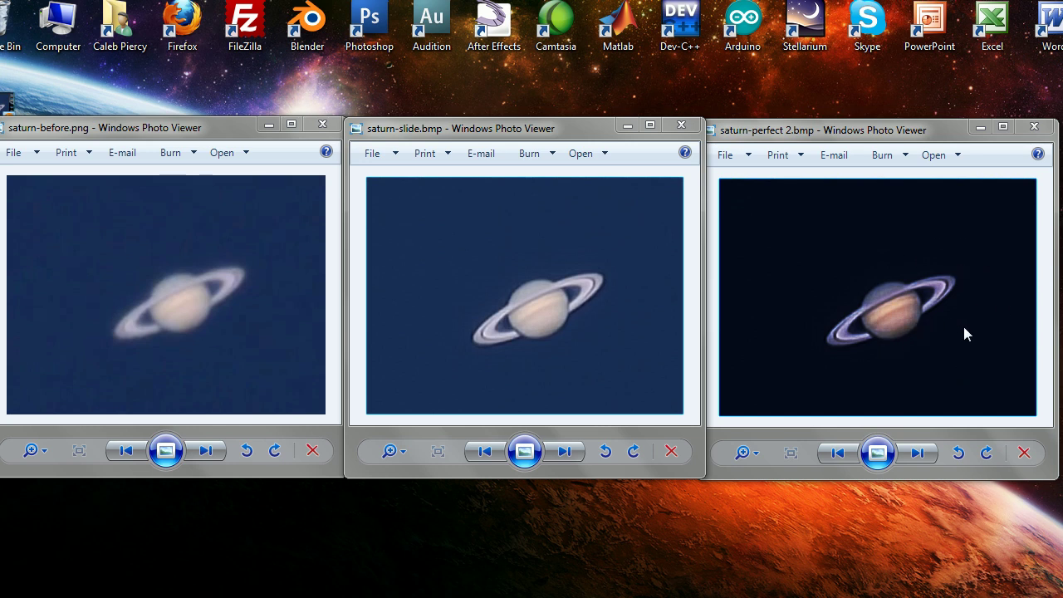
Step: Close the saturn-perfect 2.bmp image in Windows Photo Viewer
{"action": "left_click", "coordinate": [1035, 127]}
Step: Close the saturn-slide and saturn-before images and briefly play saturn.avi in Media Player
{"action": "left_click", "coordinate": [681, 125]}
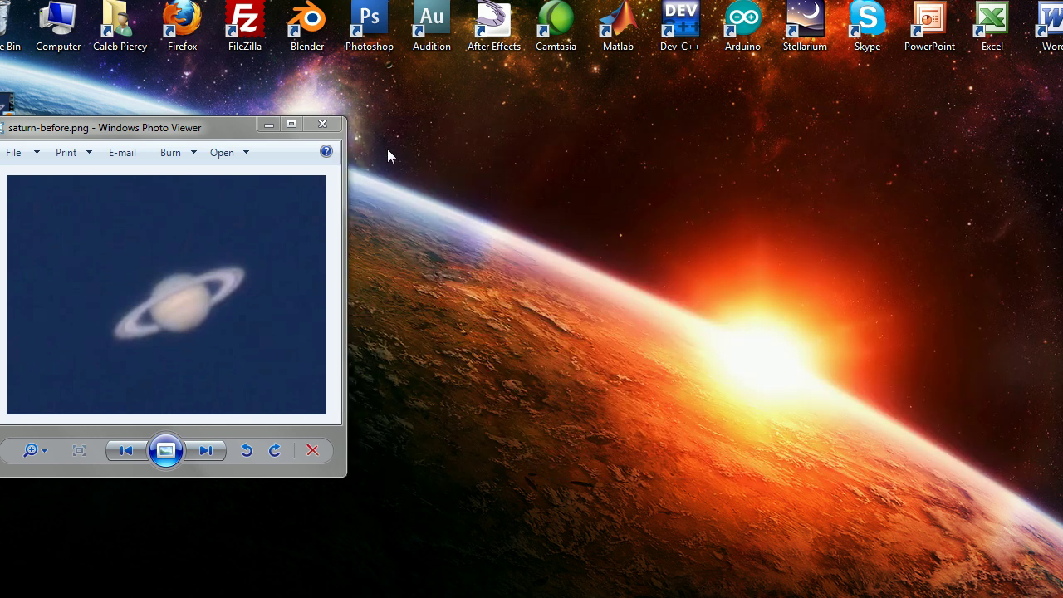
{"action": "left_click", "coordinate": [327, 125]}
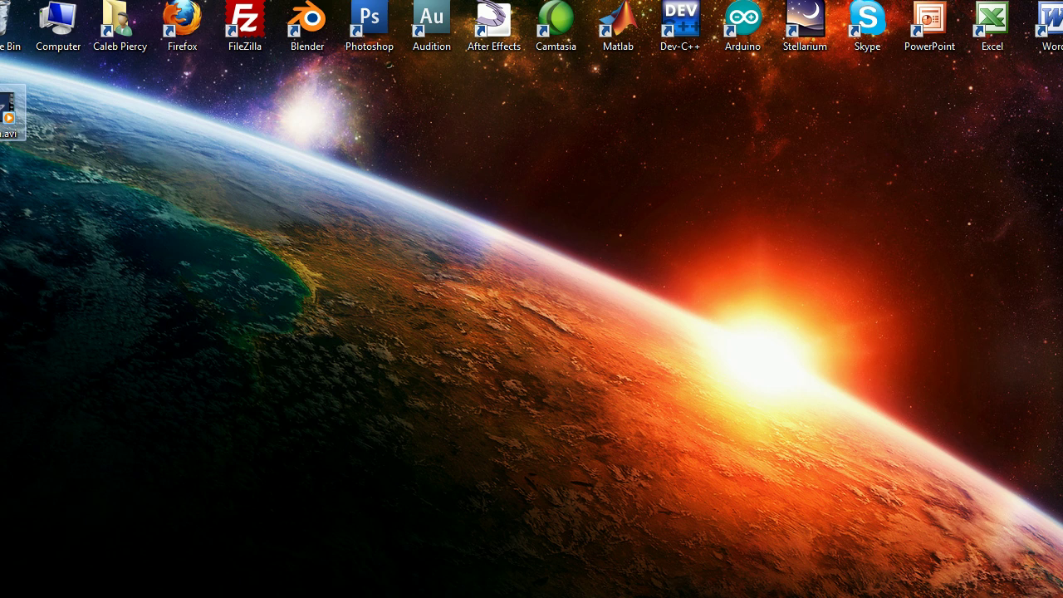
{"action": "double_click", "coordinate": [226, 192]}
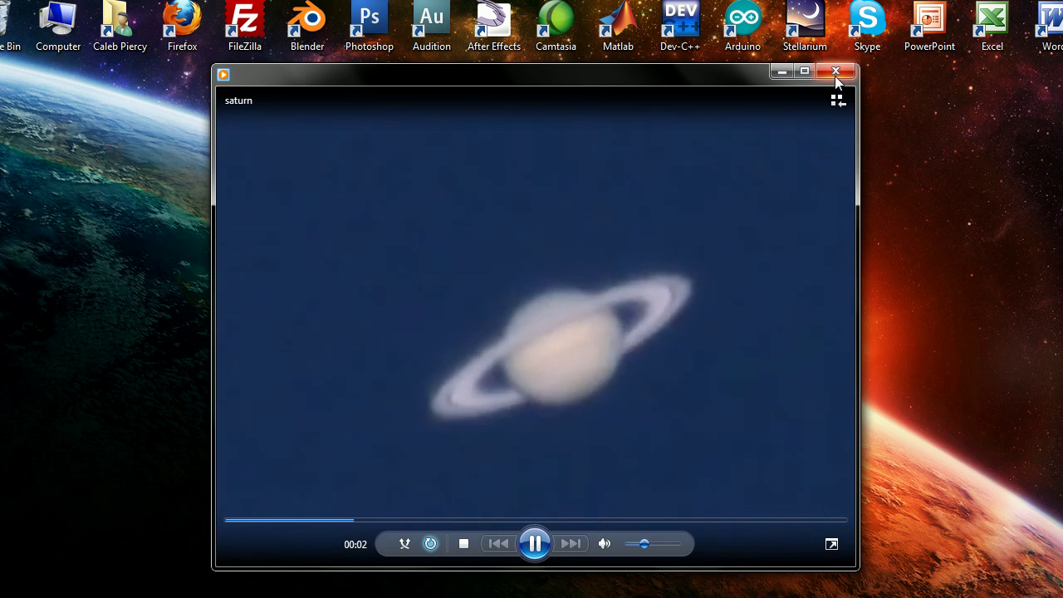
{"action": "left_click", "coordinate": [836, 72]}
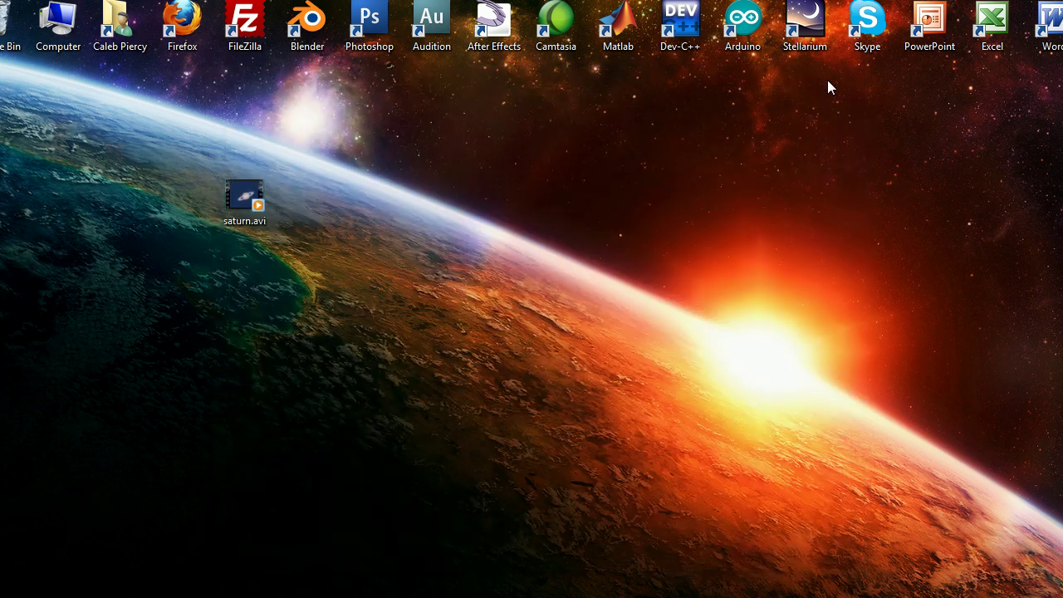
{"action": "left_click", "coordinate": [2, 594]}
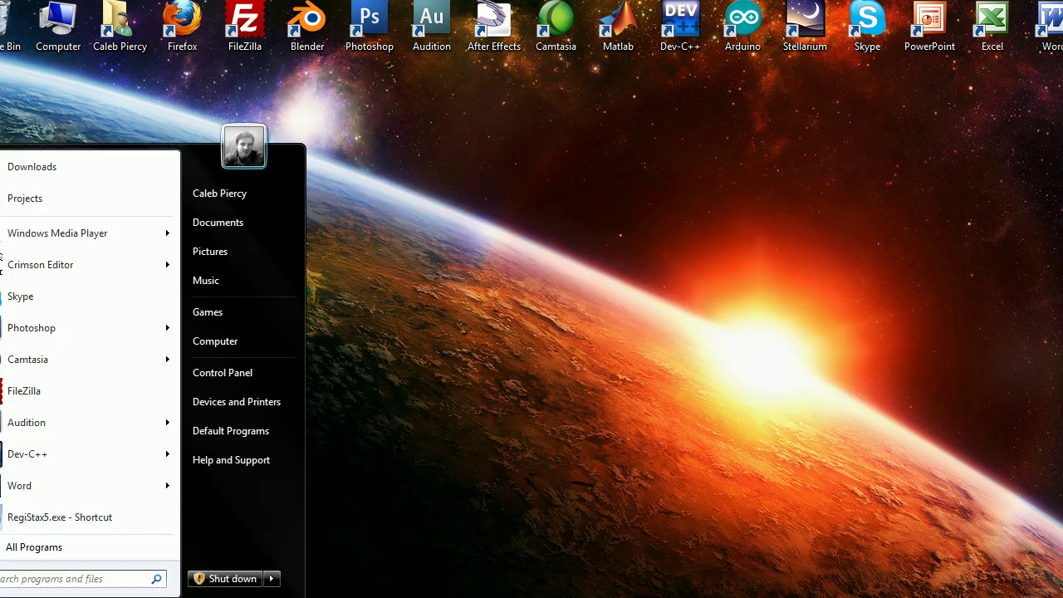
Step: Launch RegiStax 5 and load the saturn.avi video
{"action": "left_click", "coordinate": [26, 519]}
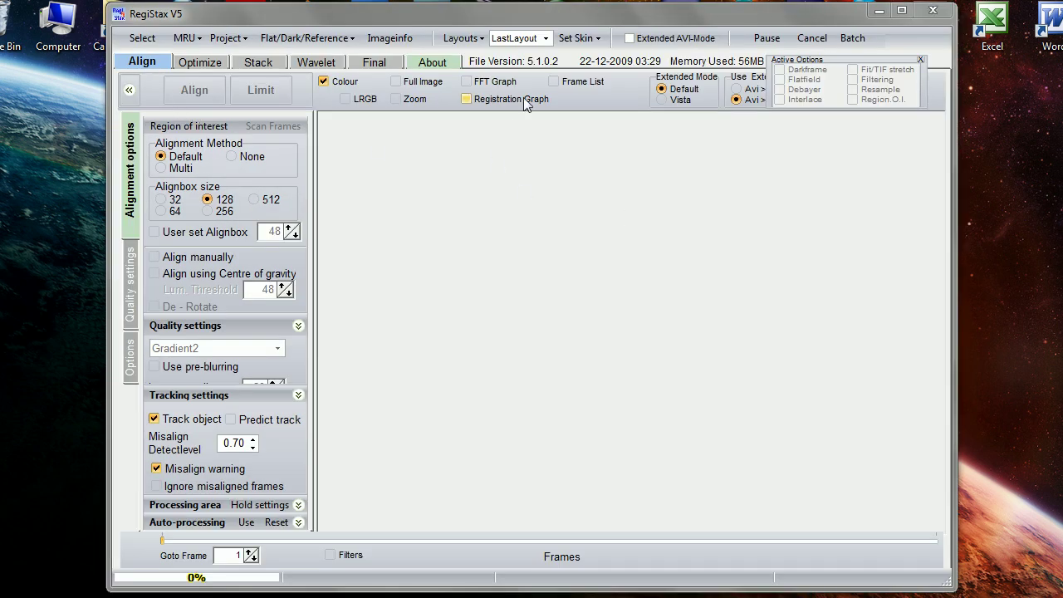
{"action": "left_click_drag", "start_coordinate": [492, 20], "coordinate": [493, 14]}
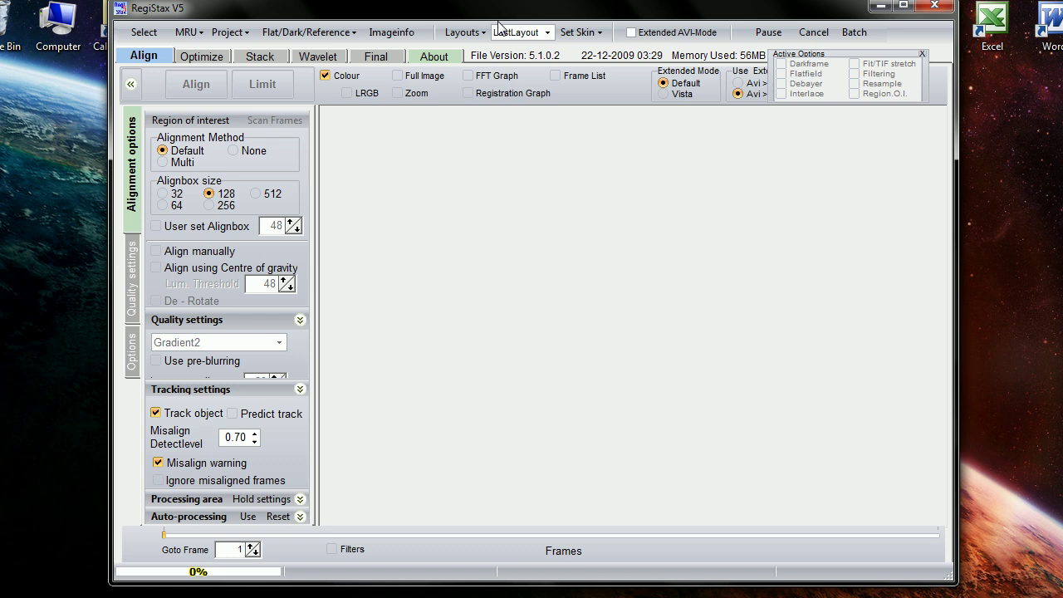
{"action": "left_click", "coordinate": [148, 35]}
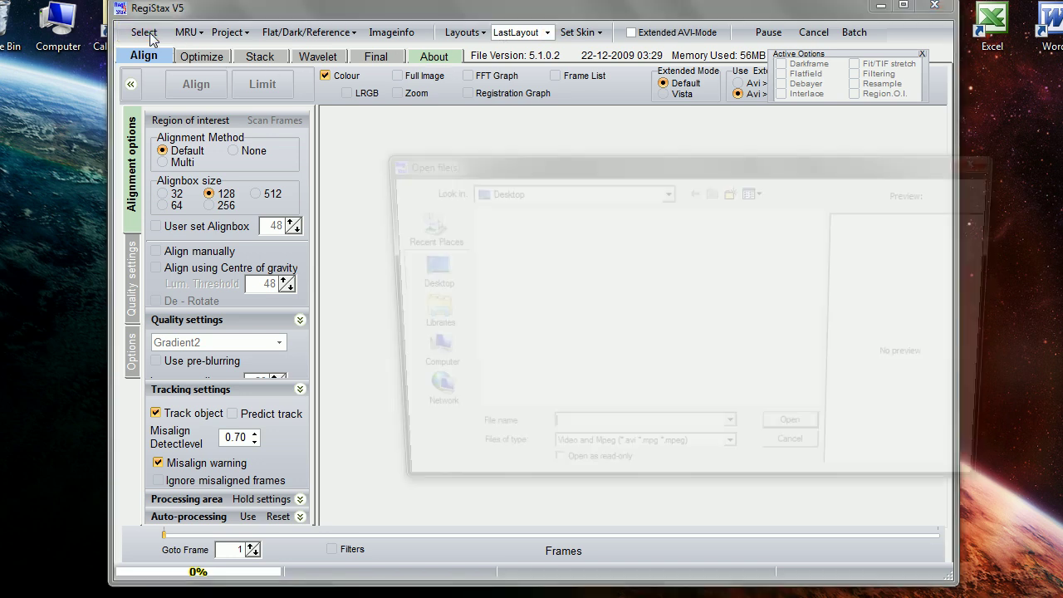
{"action": "double_click", "coordinate": [507, 366]}
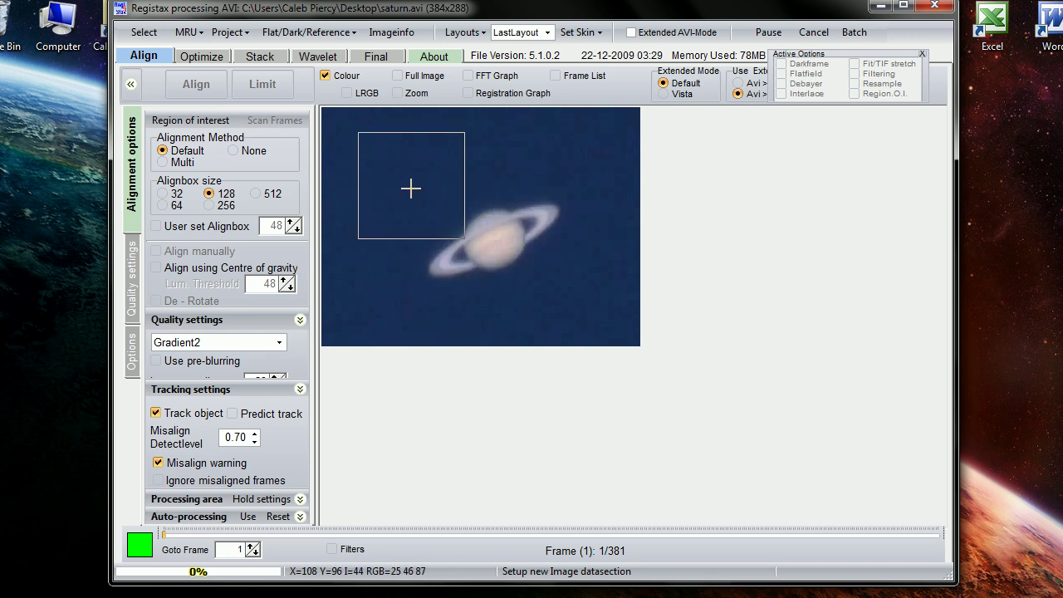
Step: Place the alignbox on Saturn, align all 381 frames, and limit them
{"action": "left_click", "coordinate": [457, 256]}
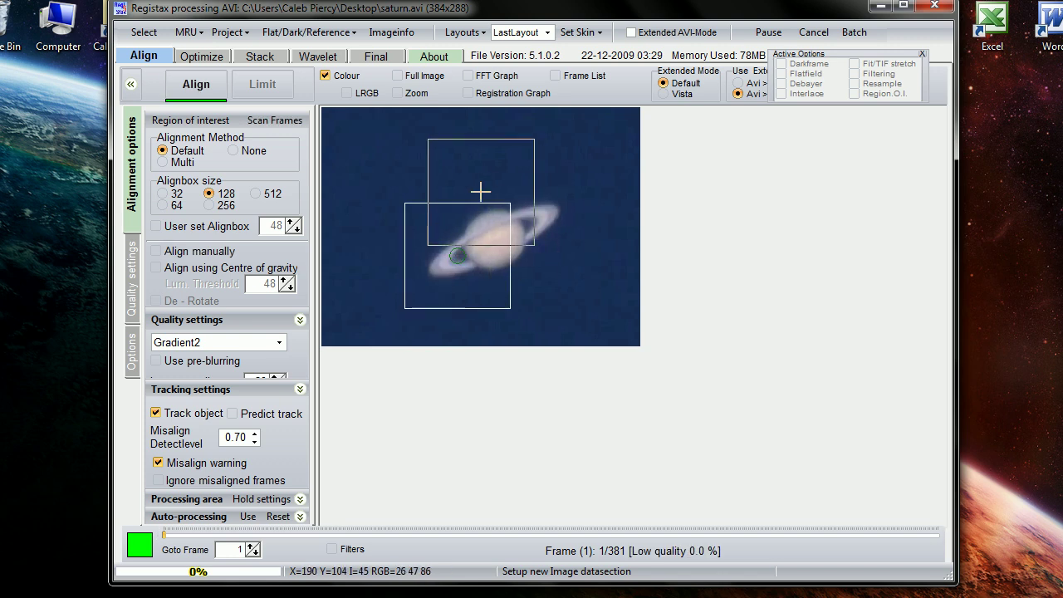
{"action": "left_click", "coordinate": [195, 85]}
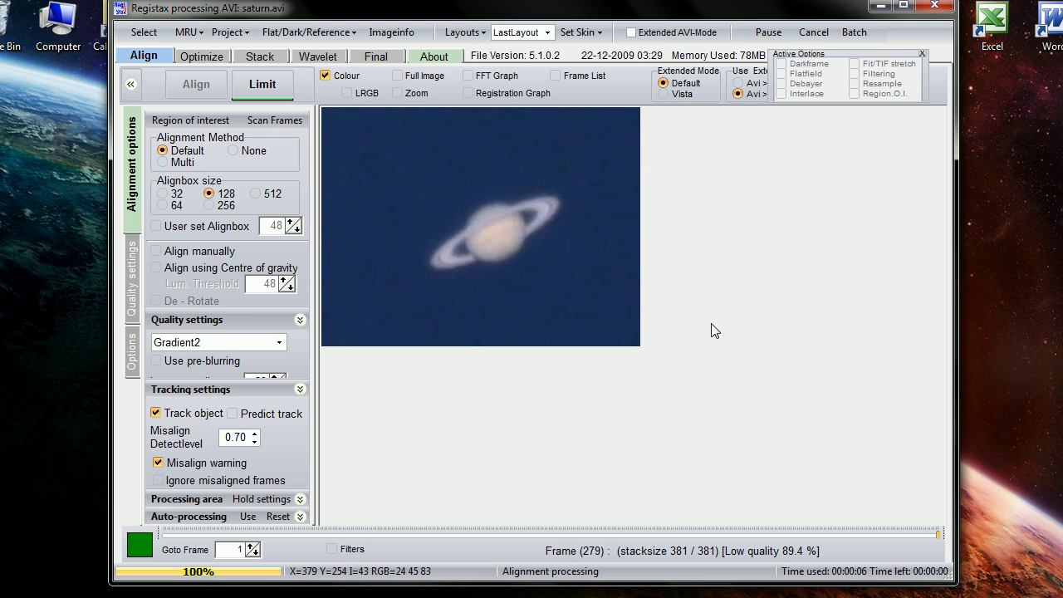
{"action": "left_click", "coordinate": [263, 87]}
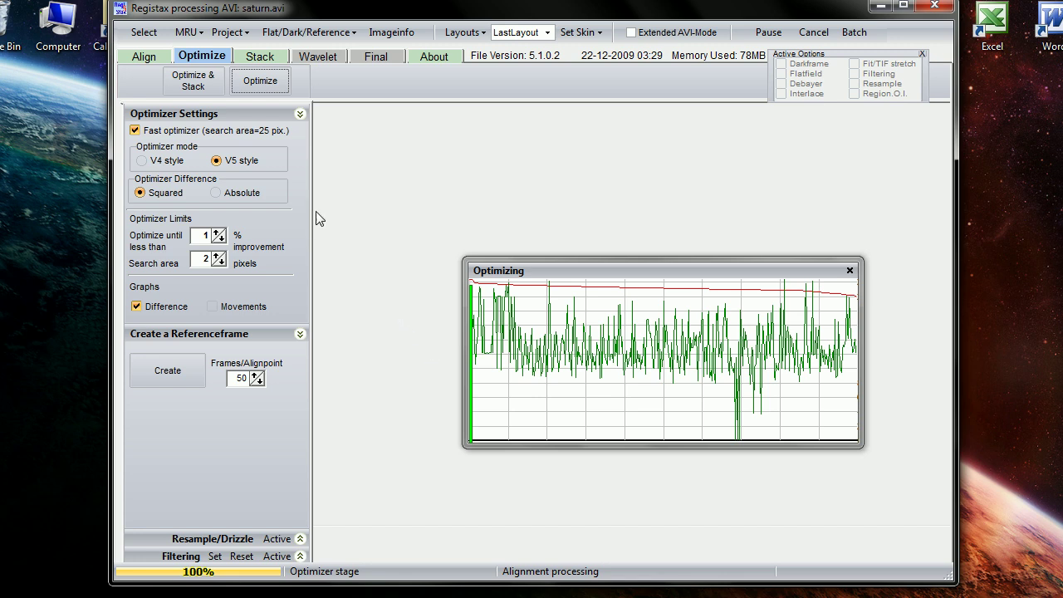
Step: Run Optimize & Stack on the 381 aligned Saturn frames
{"action": "left_click", "coordinate": [193, 80]}
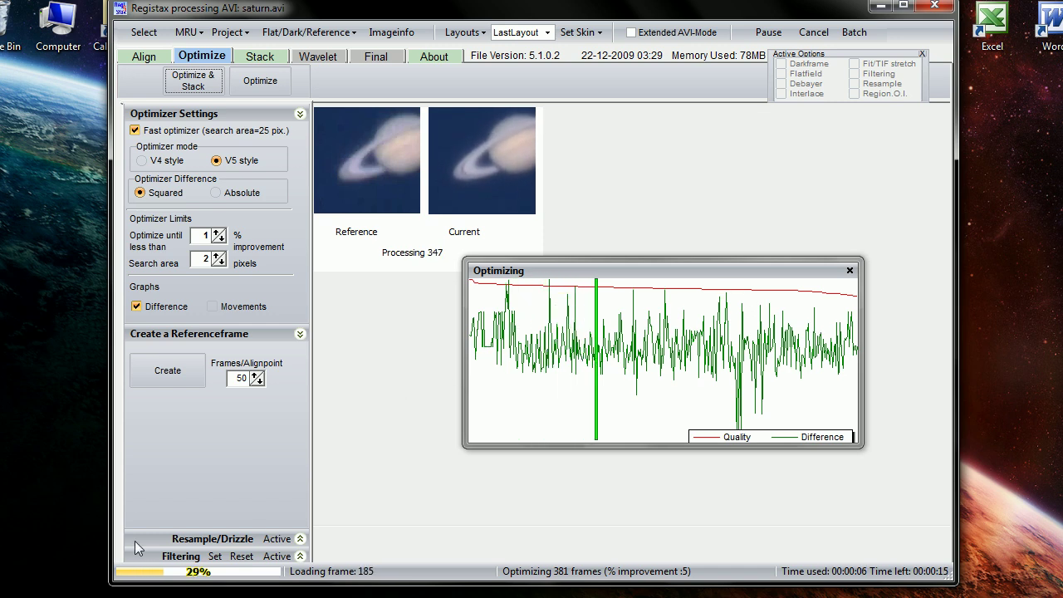
Step: Launch Photoshop CS3 from the Start menu, then minimize it
{"action": "key", "text": "super"}
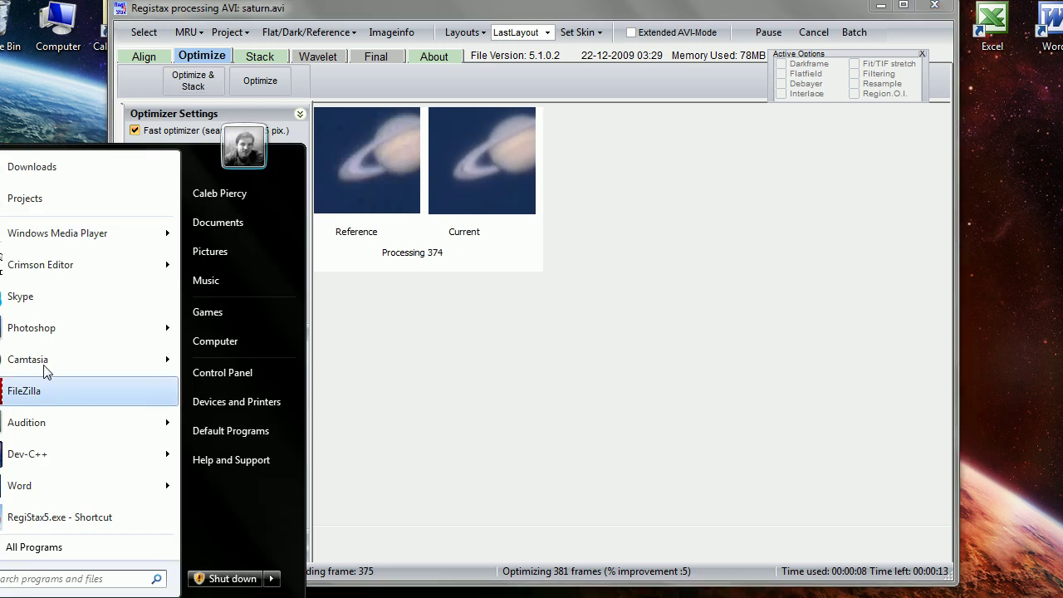
{"action": "left_click", "coordinate": [33, 324]}
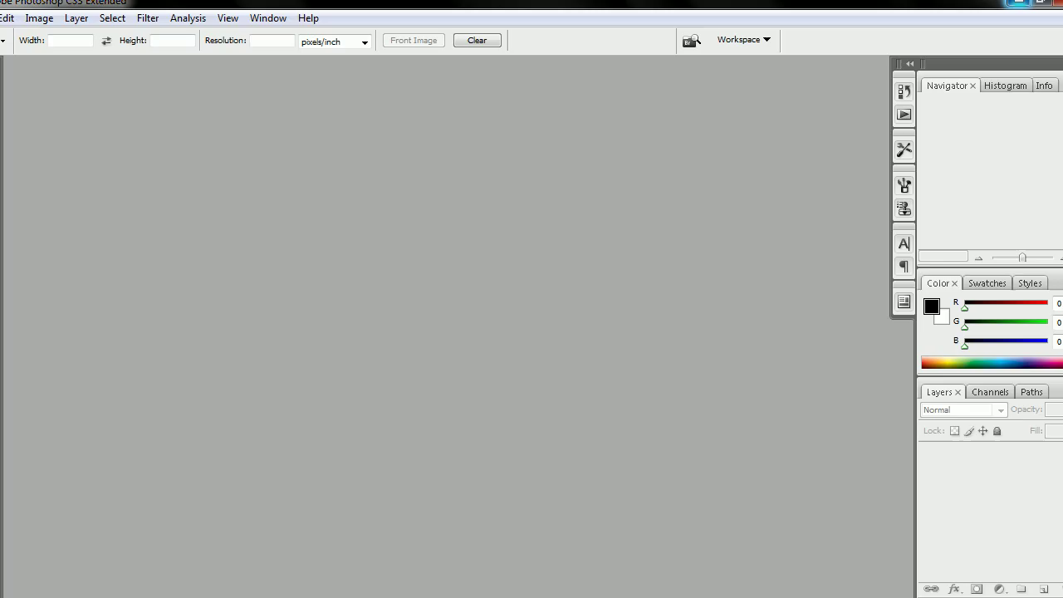
{"action": "left_click", "coordinate": [1017, 4]}
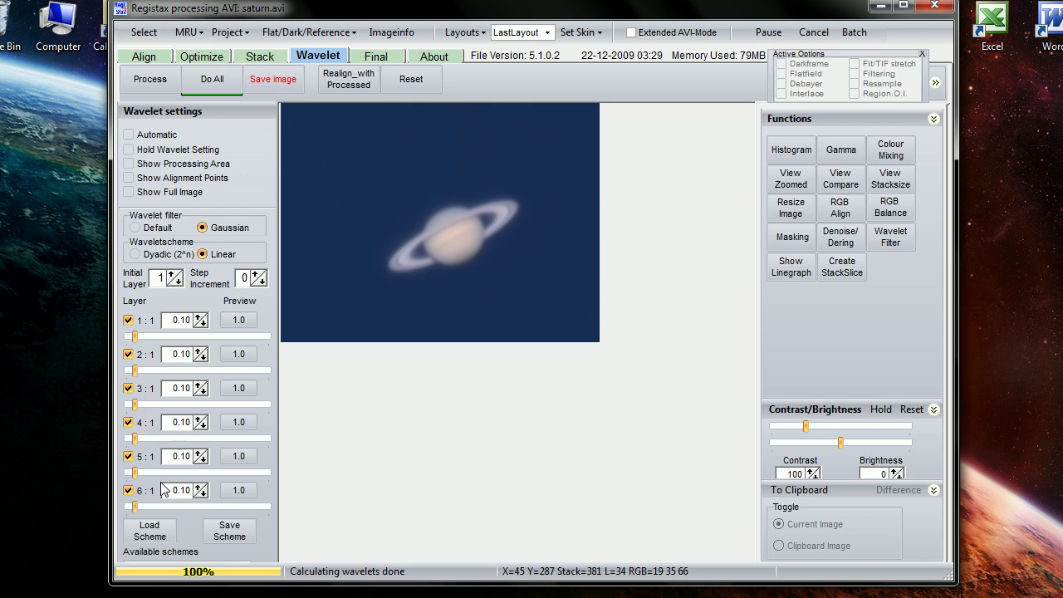
Step: Raise wavelet layers 6, 1 and 2 and apply them to the whole image with Do All
{"action": "left_click_drag", "start_coordinate": [135, 507], "coordinate": [308, 517]}
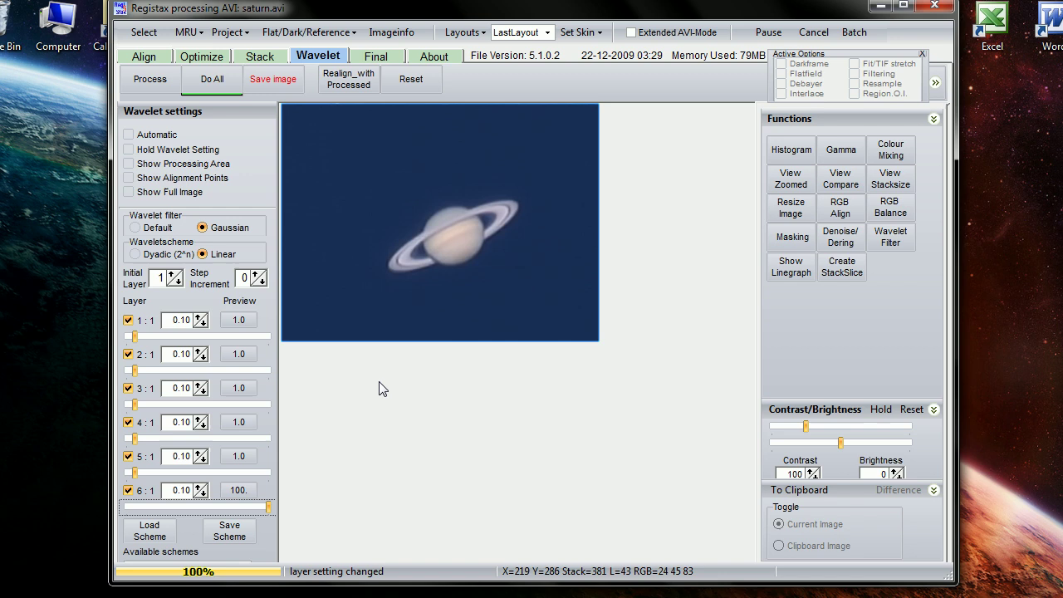
{"action": "left_click_drag", "start_coordinate": [135, 338], "coordinate": [144, 473]}
{"action": "left_click", "coordinate": [151, 374]}
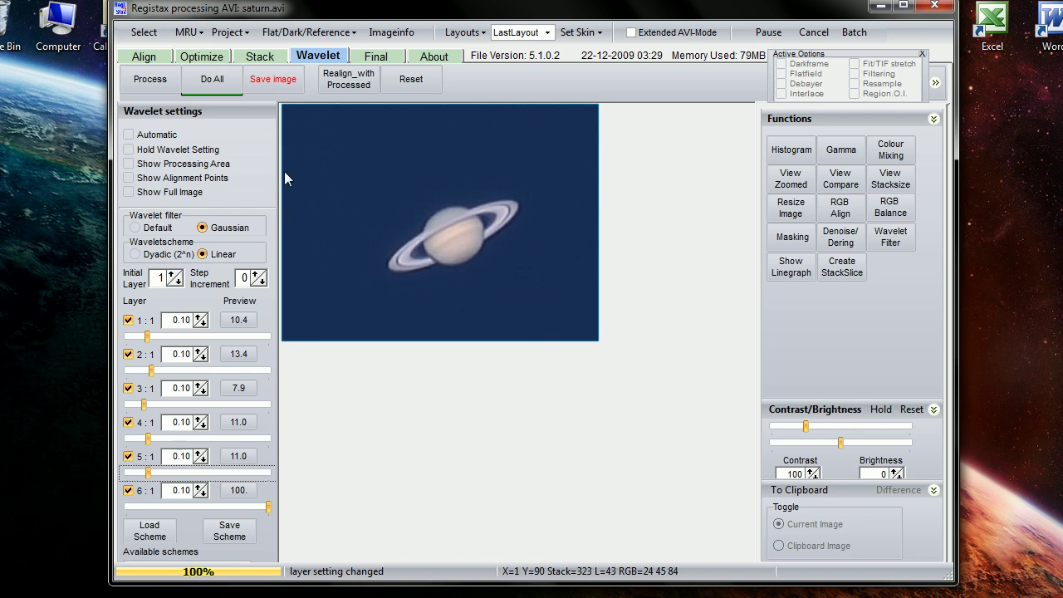
{"action": "left_click", "coordinate": [213, 80]}
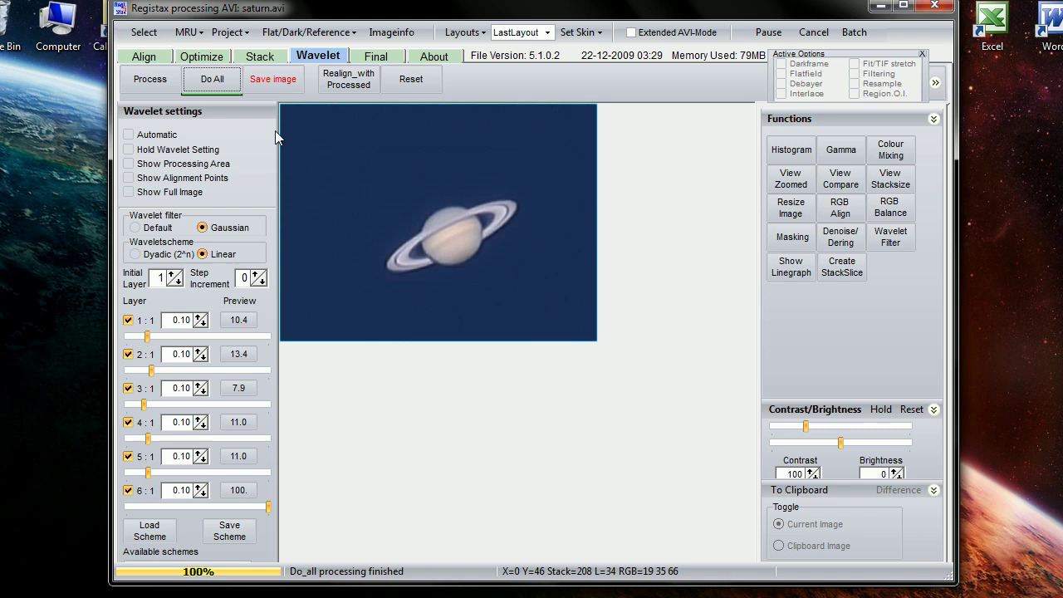
Step: Save the Saturn image as a BMP file named saturn-before
{"action": "left_click", "coordinate": [274, 80]}
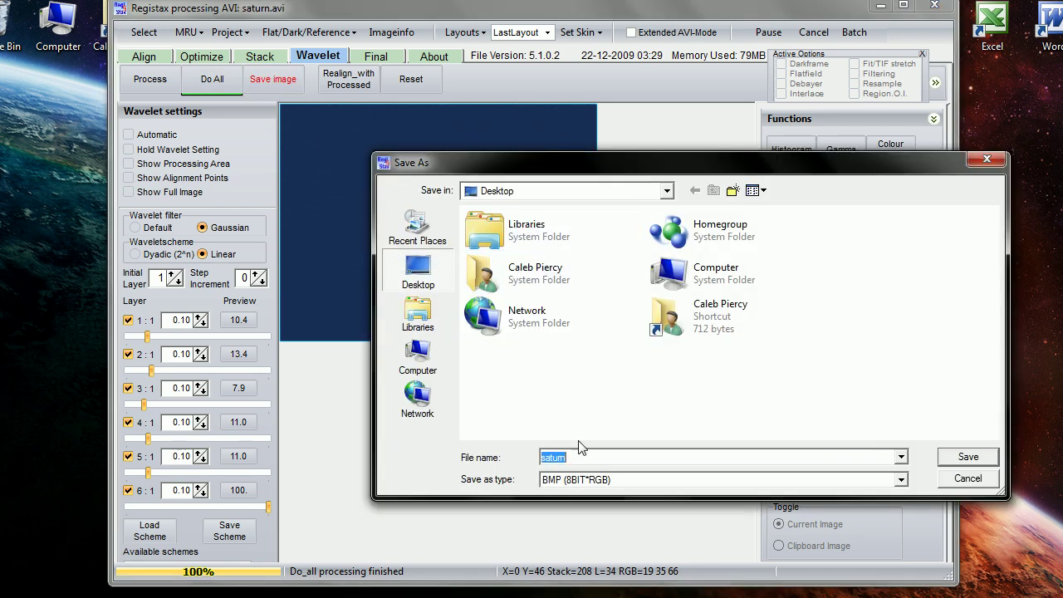
{"action": "left_click", "coordinate": [586, 457]}
{"action": "key", "text": "Return"}
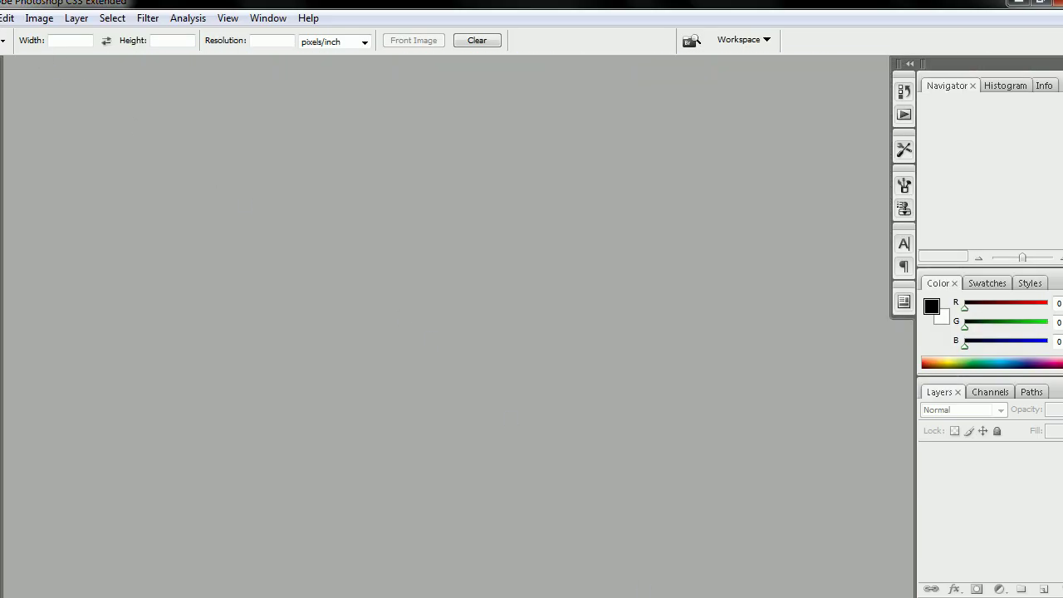
Step: Open saturn-before.bmp in Photoshop
{"action": "key", "text": "alt+f"}
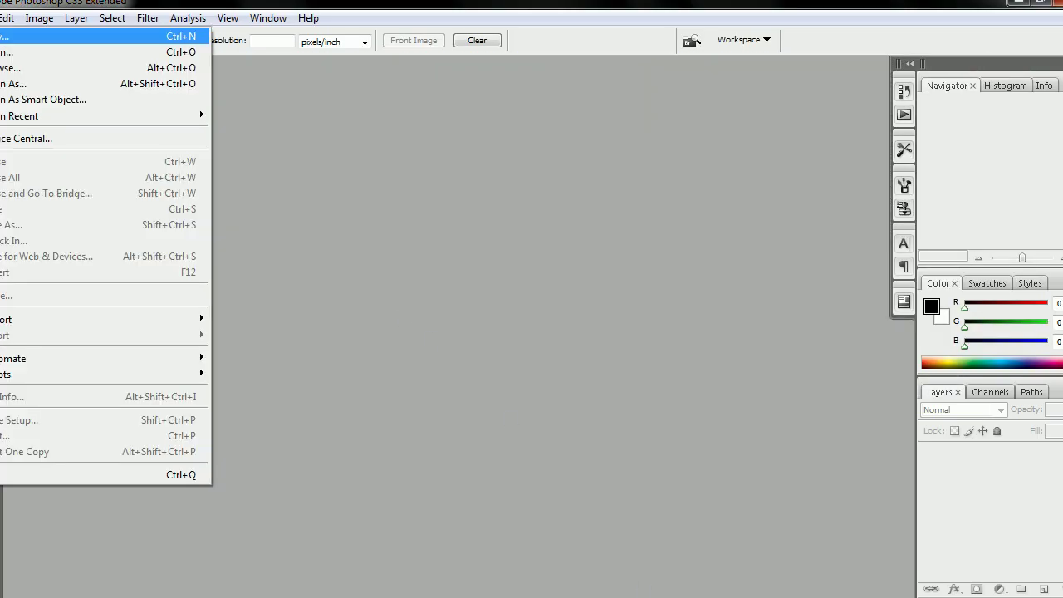
{"action": "left_click", "coordinate": [29, 54]}
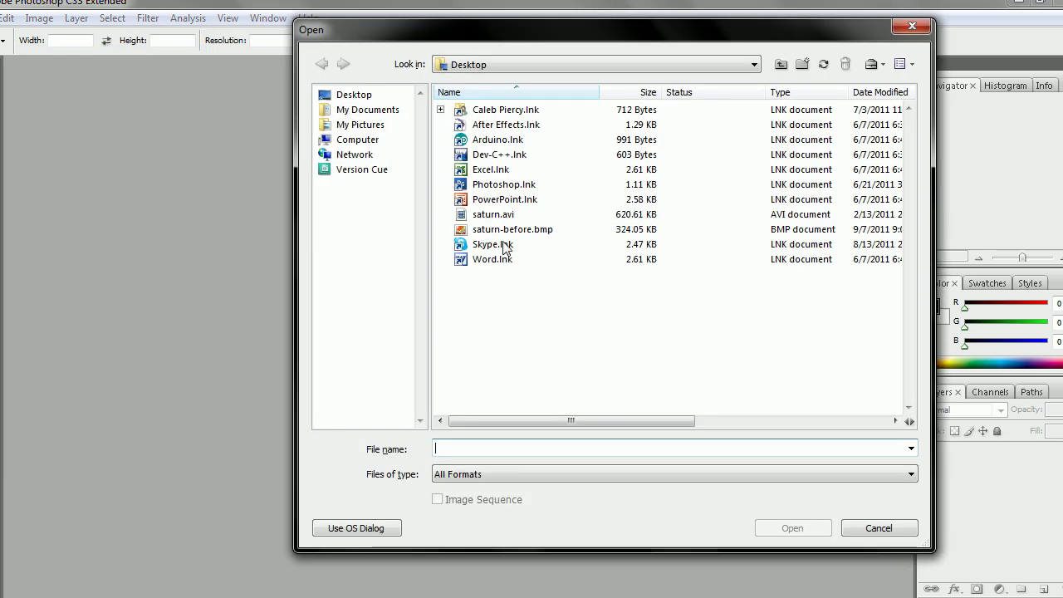
{"action": "double_click", "coordinate": [503, 230]}
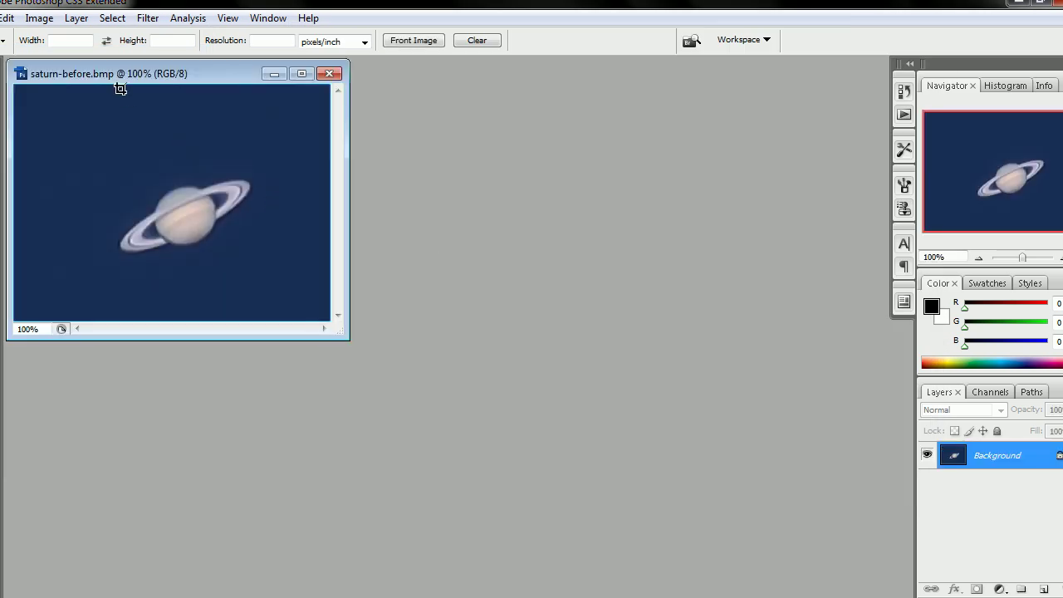
{"action": "left_click_drag", "start_coordinate": [116, 71], "coordinate": [129, 76]}
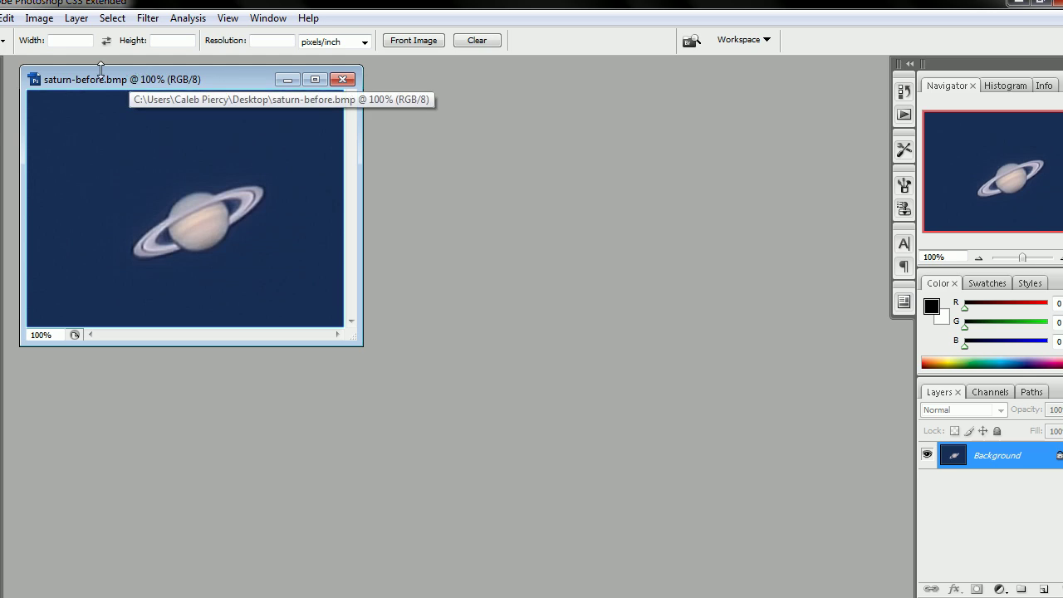
Step: Duplicate the image twice as saturn-before copy and copy 2, placing them to the right
{"action": "left_click", "coordinate": [42, 19]}
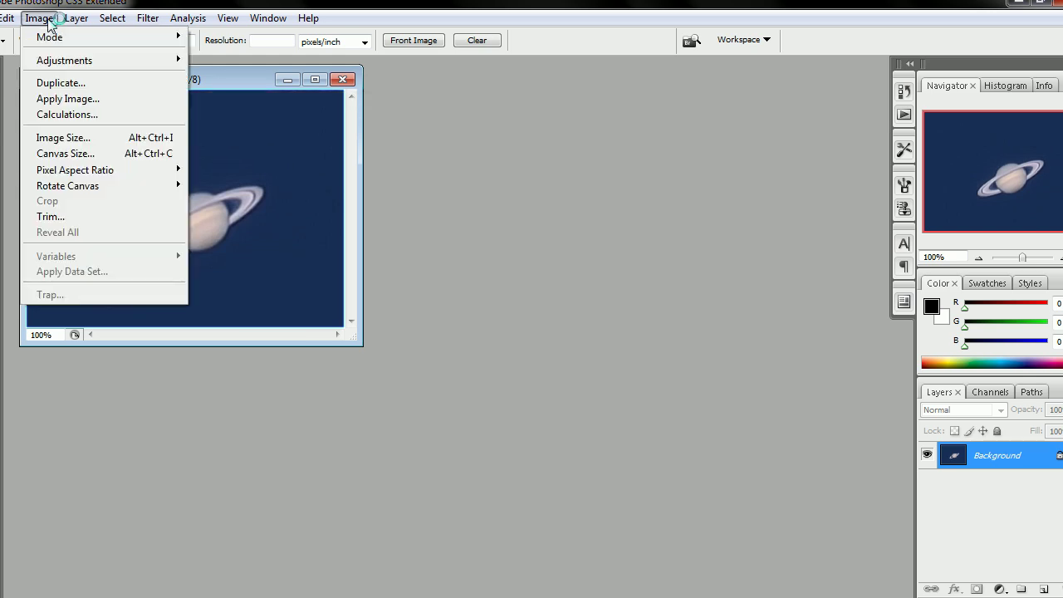
{"action": "left_click", "coordinate": [62, 83]}
{"action": "left_click", "coordinate": [671, 196]}
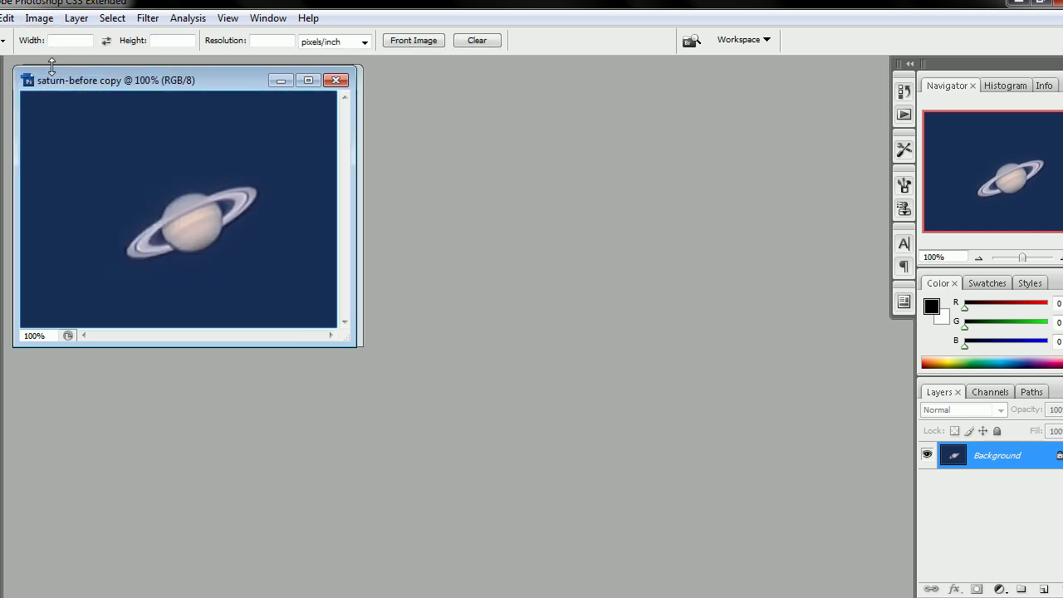
{"action": "left_click_drag", "start_coordinate": [54, 87], "coordinate": [526, 93]}
{"action": "left_click", "coordinate": [39, 19]}
{"action": "left_click", "coordinate": [60, 83]}
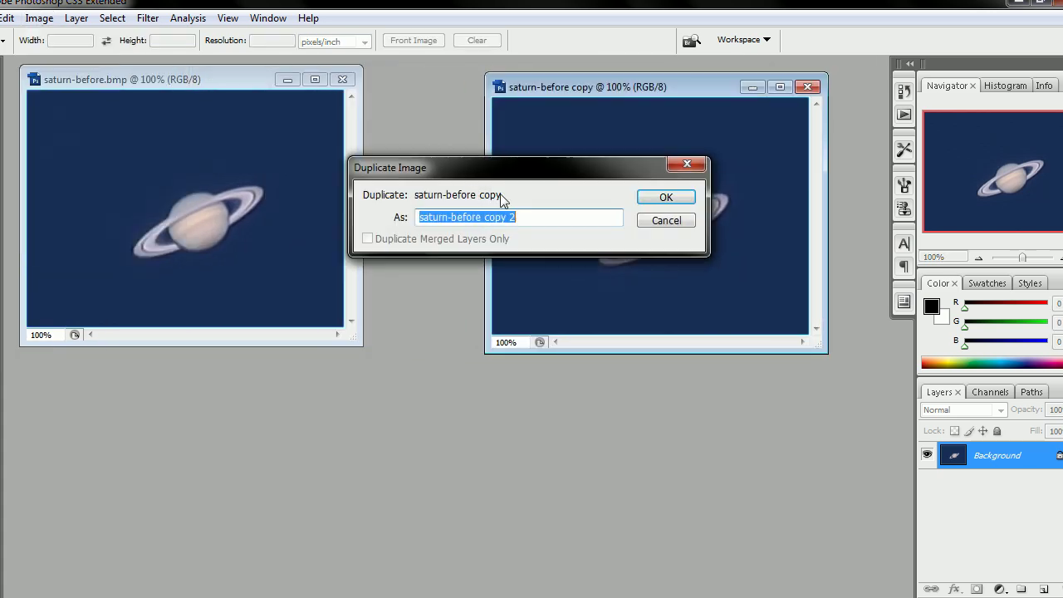
{"action": "left_click", "coordinate": [665, 200]}
{"action": "left_click_drag", "start_coordinate": [75, 85], "coordinate": [542, 342]}
Step: Create saturn-before copy 3, minimize it, and rearrange the other image windows
{"action": "left_click_drag", "start_coordinate": [93, 74], "coordinate": [109, 74]}
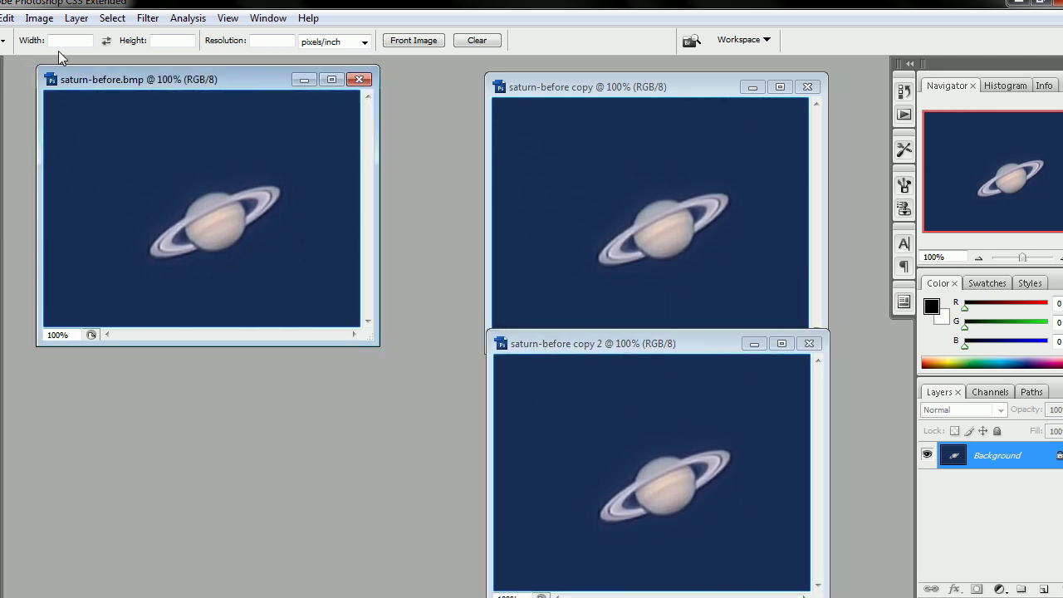
{"action": "left_click", "coordinate": [39, 17]}
{"action": "left_click", "coordinate": [77, 86]}
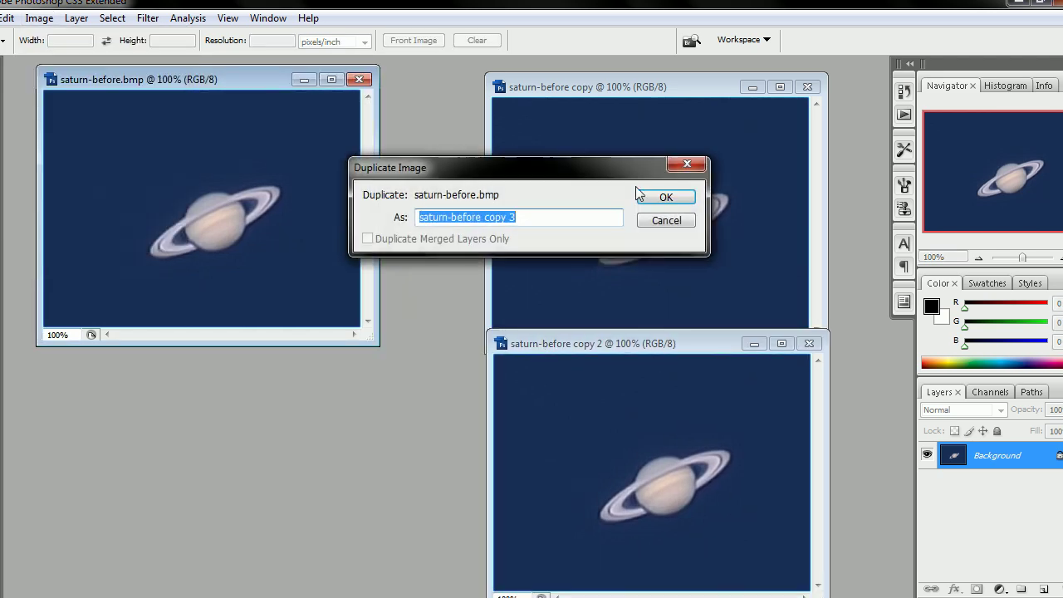
{"action": "left_click", "coordinate": [669, 198]}
{"action": "left_click_drag", "start_coordinate": [239, 104], "coordinate": [271, 337]}
{"action": "left_click", "coordinate": [329, 328]}
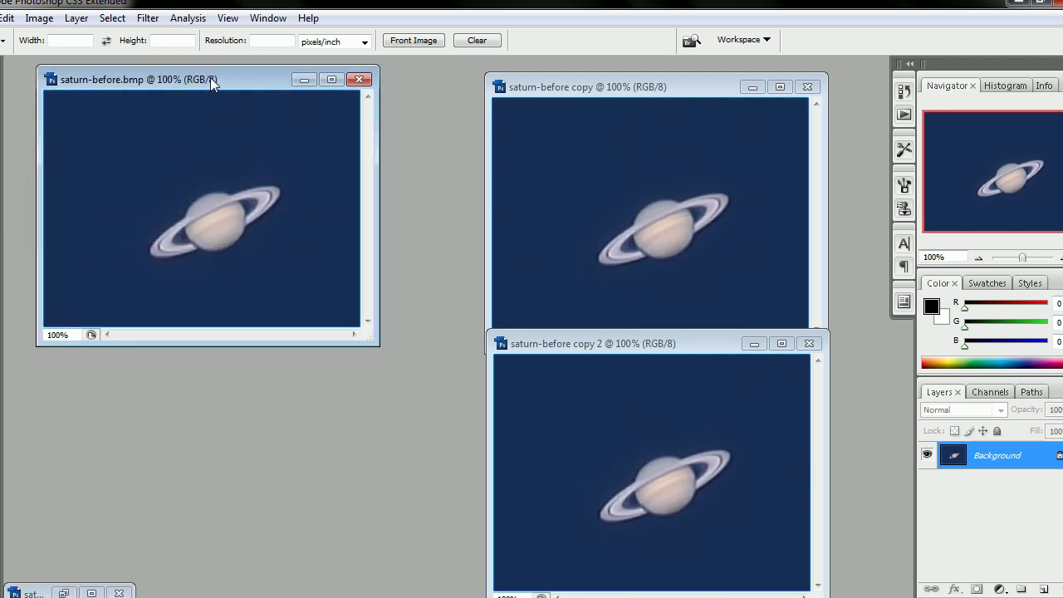
{"action": "left_click_drag", "start_coordinate": [211, 78], "coordinate": [247, 140]}
{"action": "left_click_drag", "start_coordinate": [606, 83], "coordinate": [605, 74]}
Step: Desaturate saturn-before copy to greyscale
{"action": "left_click", "coordinate": [40, 17]}
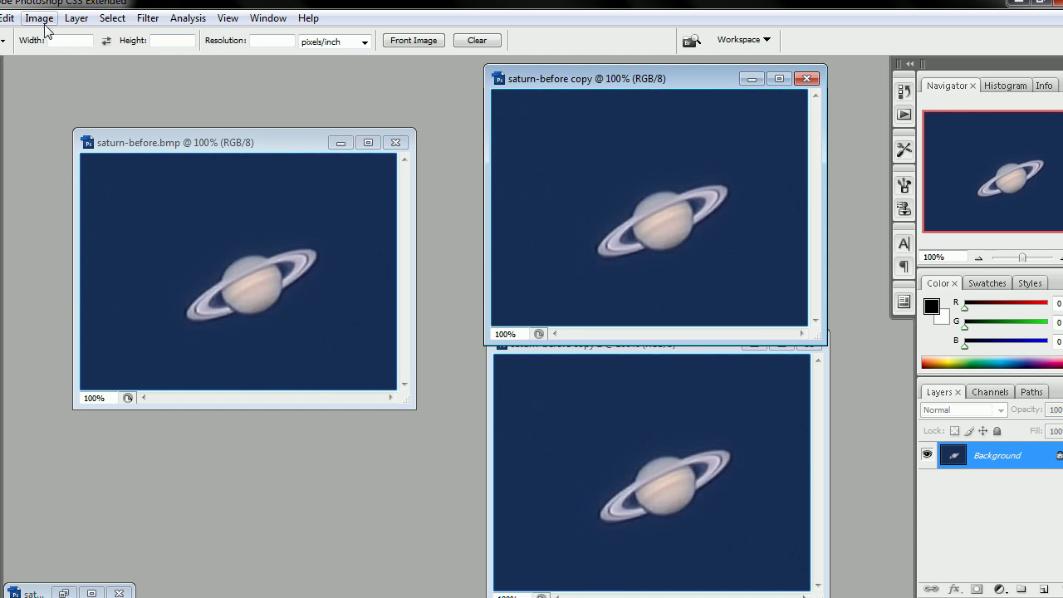
{"action": "mouse_move", "coordinate": [73, 66]}
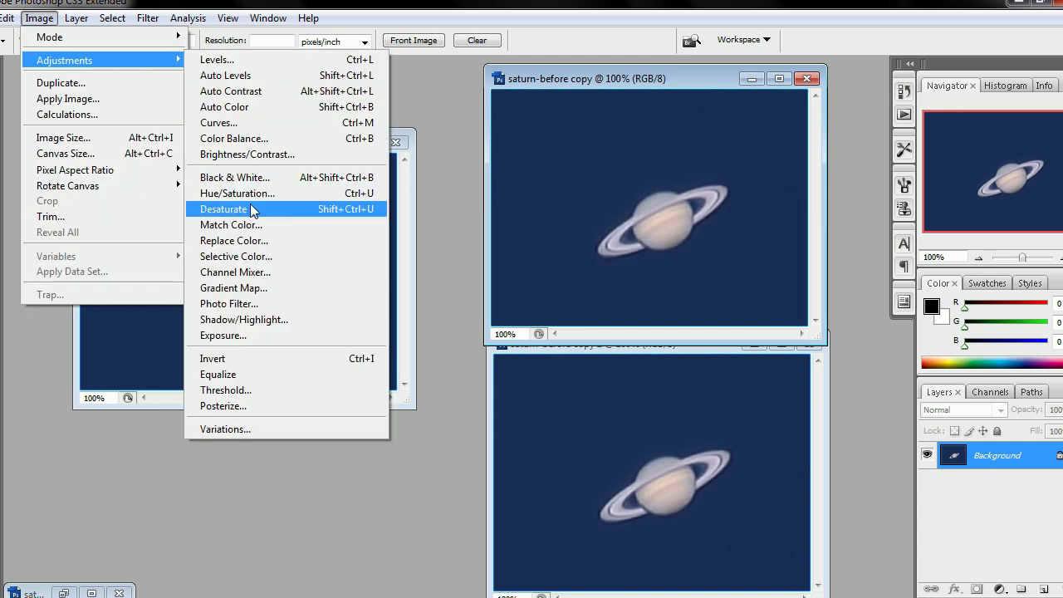
{"action": "left_click", "coordinate": [252, 210]}
Step: Apply Brightness -150 and Contrast +100 to saturn-before copy
{"action": "left_click", "coordinate": [43, 18]}
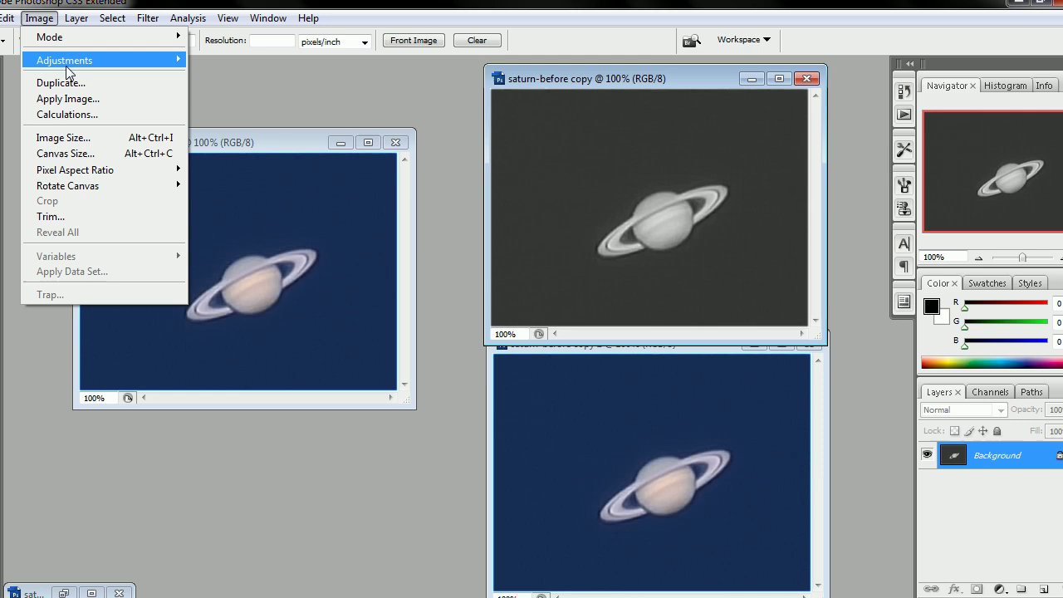
{"action": "mouse_move", "coordinate": [72, 68]}
{"action": "left_click", "coordinate": [249, 154]}
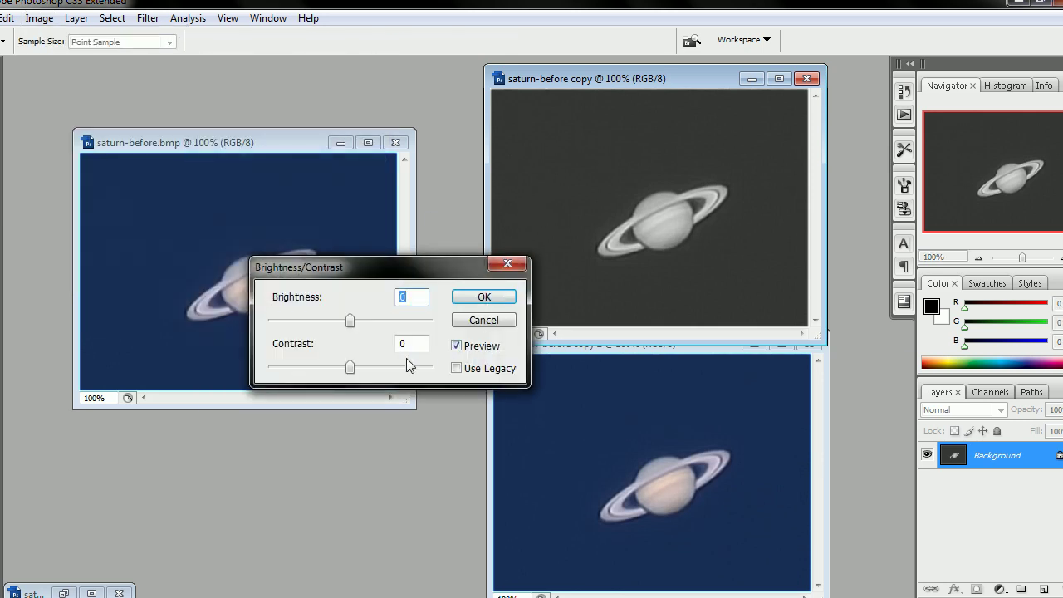
{"action": "left_click_drag", "start_coordinate": [358, 370], "coordinate": [434, 368]}
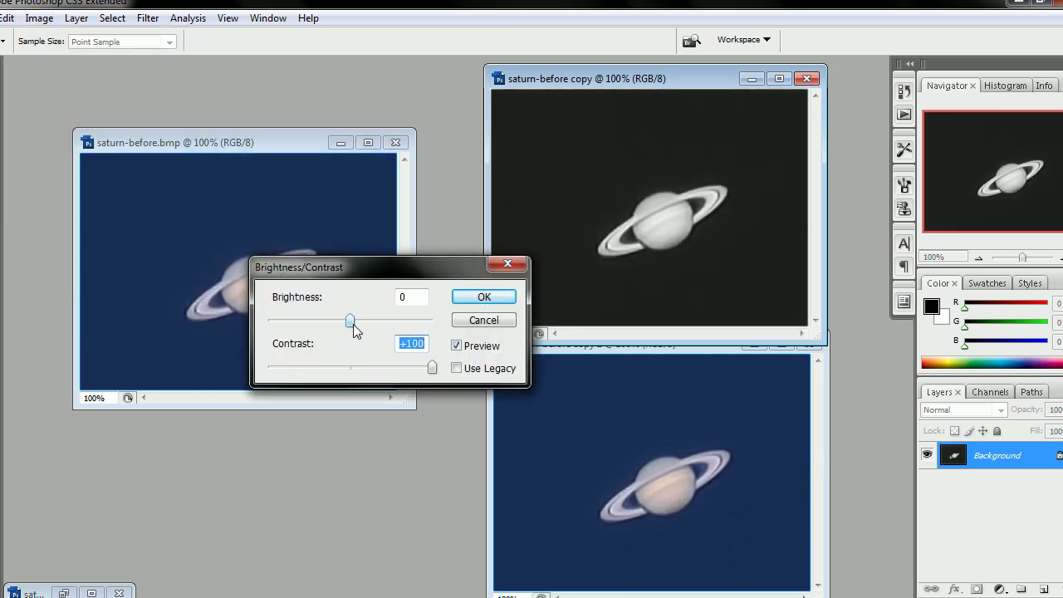
{"action": "left_click_drag", "start_coordinate": [353, 324], "coordinate": [265, 323]}
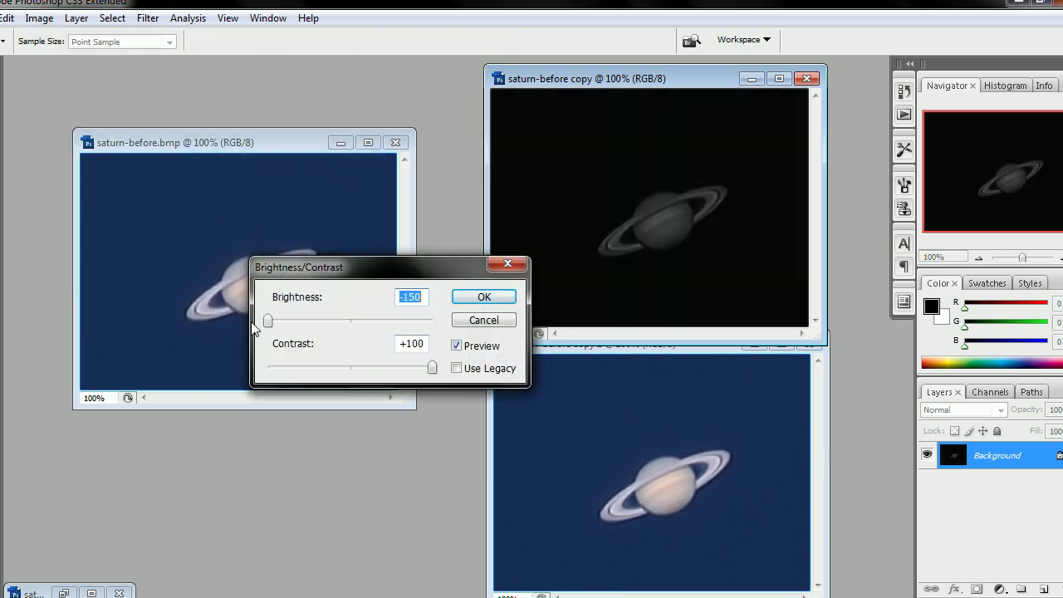
{"action": "left_click", "coordinate": [482, 297]}
{"action": "key", "text": "c"}
{"action": "left_click_drag", "start_coordinate": [644, 83], "coordinate": [644, 75]}
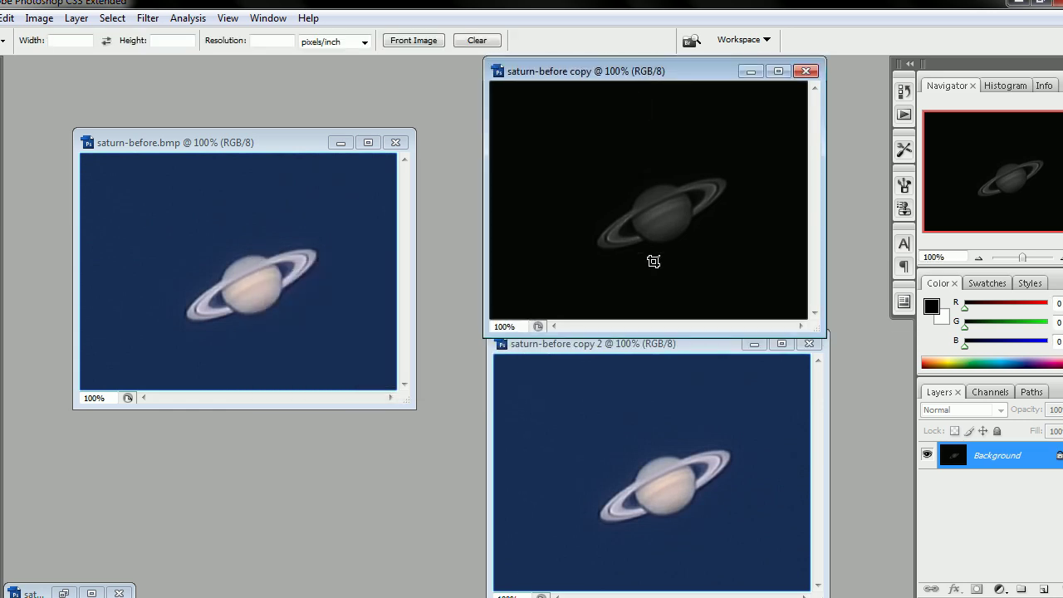
Step: Apply Brightness -150 and Contrast +100 to saturn-before copy 2
{"action": "left_click_drag", "start_coordinate": [701, 342], "coordinate": [691, 331]}
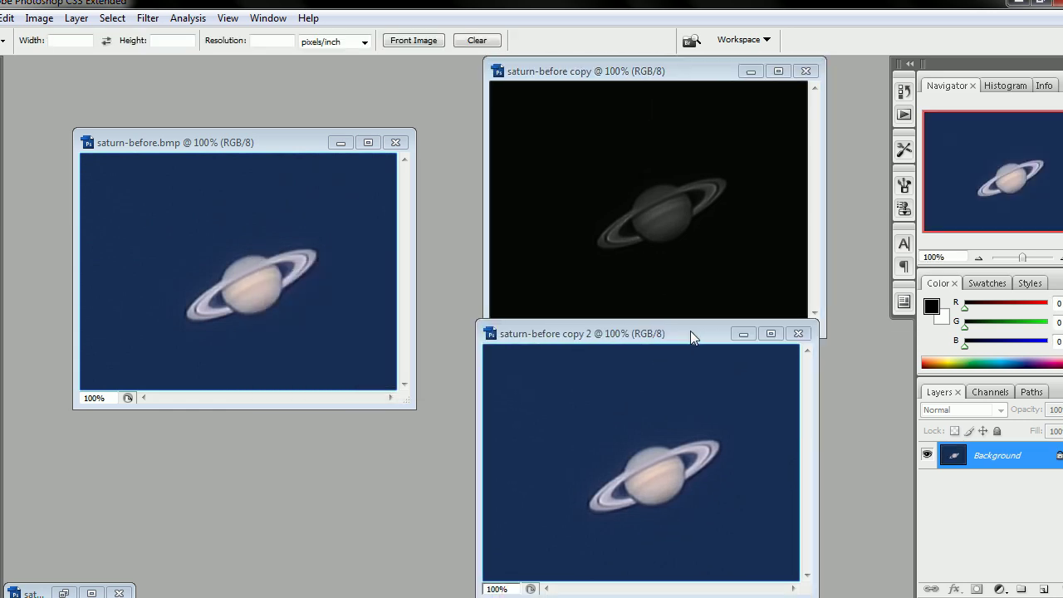
{"action": "left_click", "coordinate": [48, 20]}
{"action": "mouse_move", "coordinate": [57, 61]}
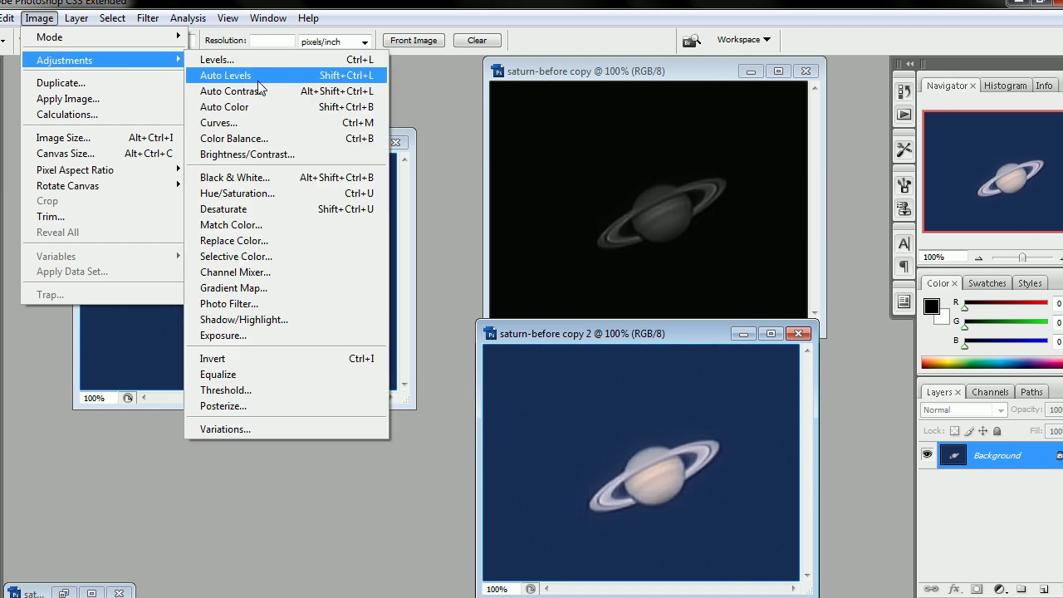
{"action": "left_click", "coordinate": [267, 154]}
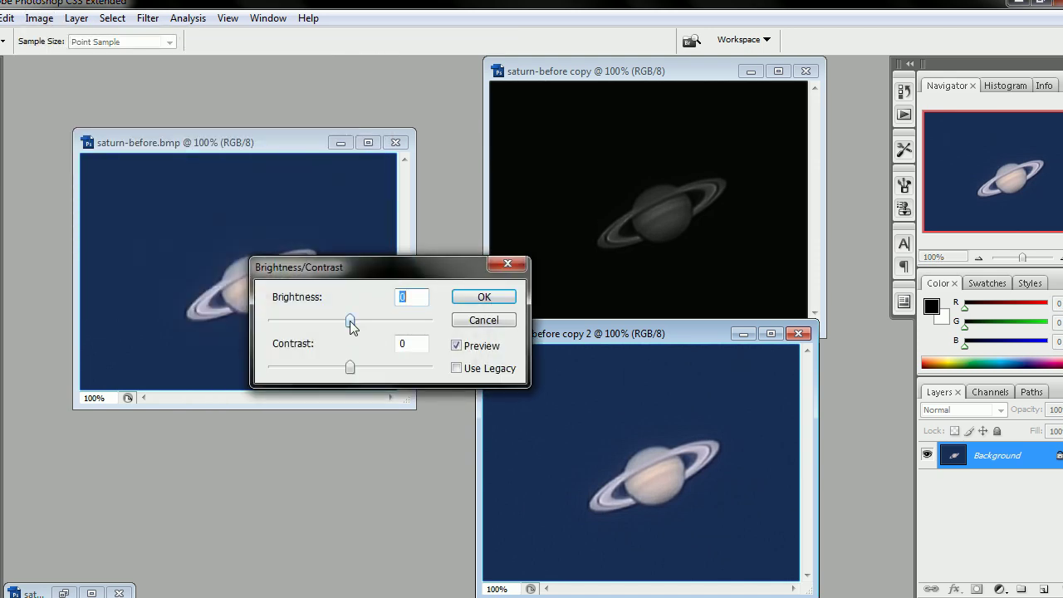
{"action": "left_click_drag", "start_coordinate": [351, 321], "coordinate": [203, 317]}
{"action": "left_click_drag", "start_coordinate": [355, 367], "coordinate": [434, 367]}
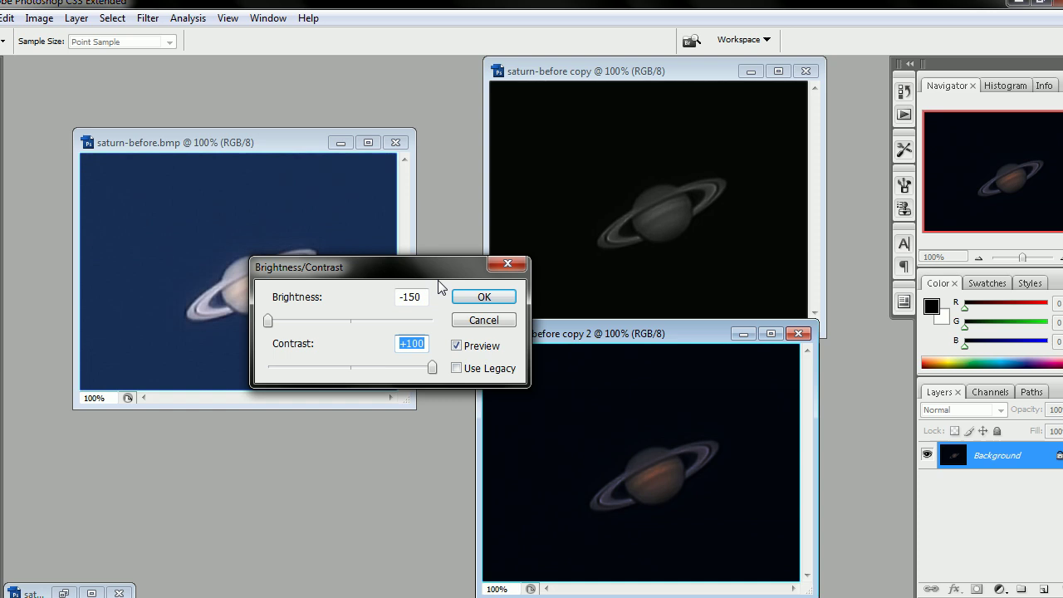
{"action": "left_click_drag", "start_coordinate": [432, 269], "coordinate": [465, 257]}
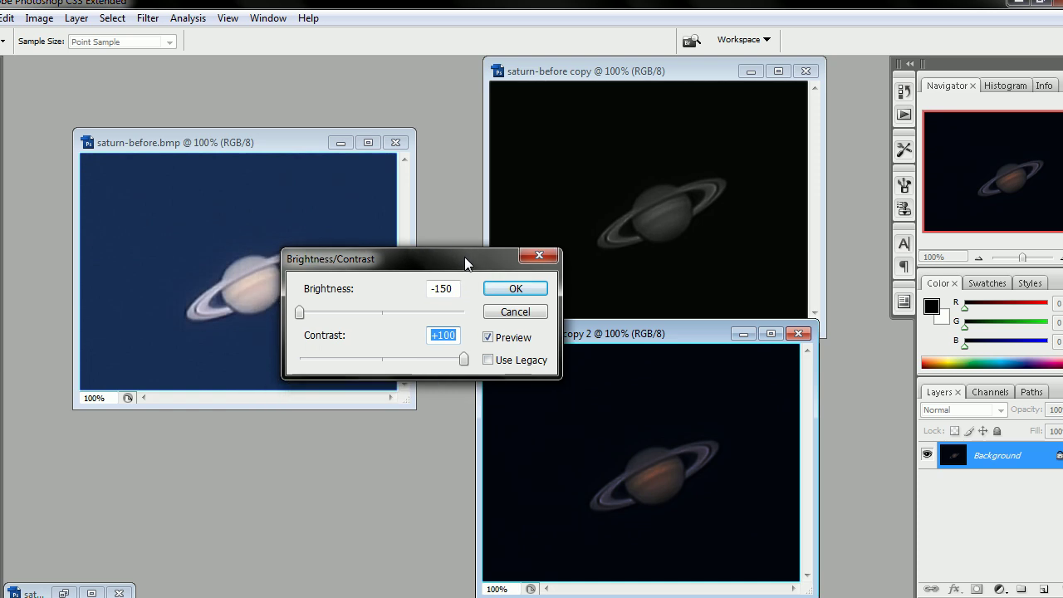
{"action": "left_click", "coordinate": [508, 284]}
Step: Bring saturn-before.bmp and saturn-before copy forward and reposition their windows
{"action": "left_click", "coordinate": [284, 143]}
{"action": "left_click_drag", "start_coordinate": [283, 142], "coordinate": [274, 147]}
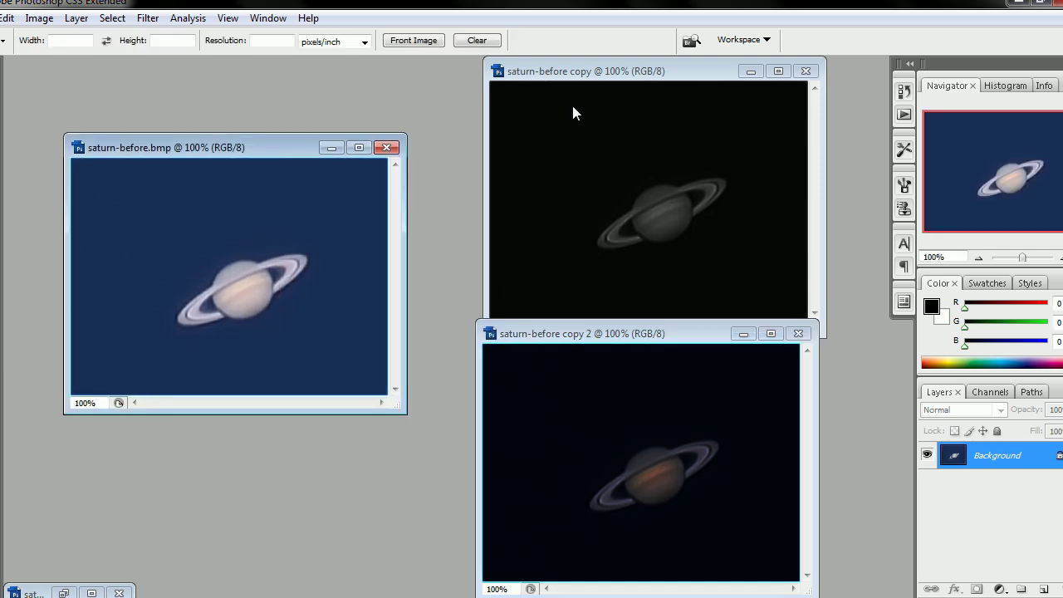
{"action": "left_click_drag", "start_coordinate": [606, 79], "coordinate": [595, 88]}
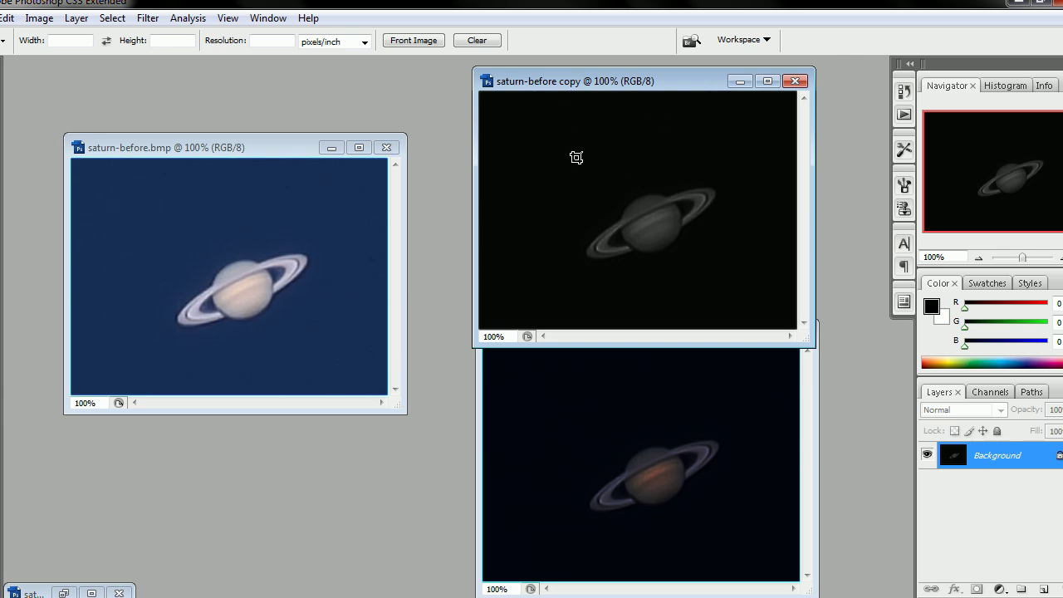
Step: Paste the whole dark greyscale copy into saturn-before.bmp as Layer 1
{"action": "key", "text": "ctrl+a"}
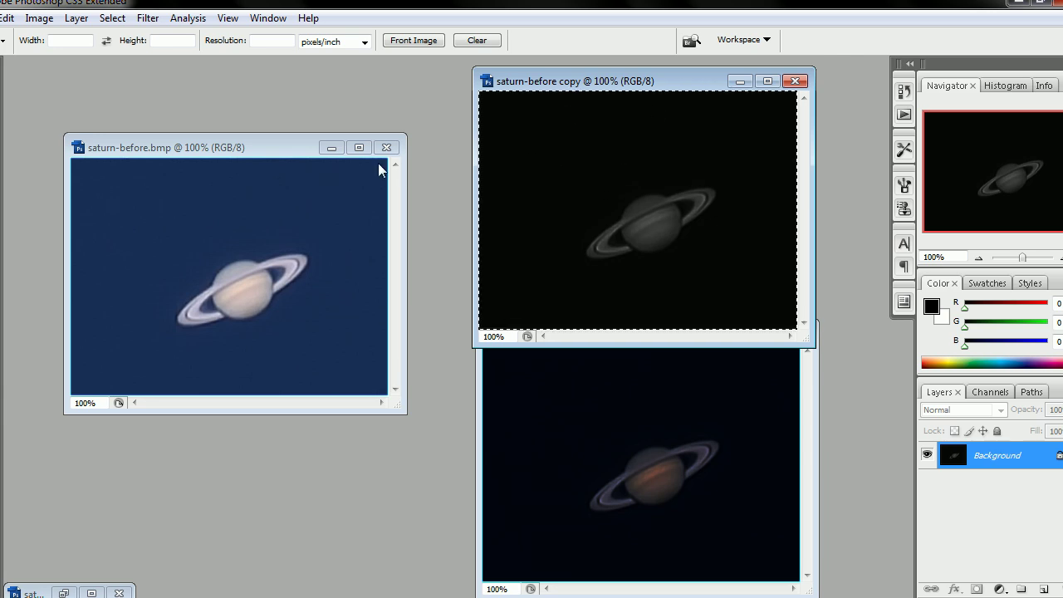
{"action": "left_click", "coordinate": [286, 147]}
{"action": "key", "text": "ctrl+v"}
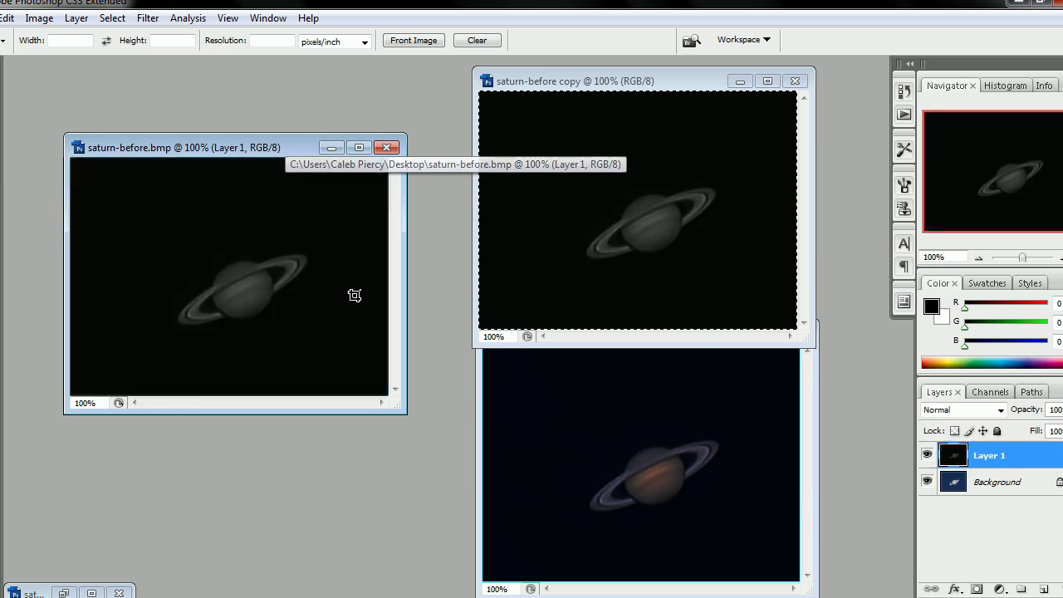
Step: Set Layer 1 to Luminosity blend mode at 30% opacity
{"action": "right_click", "coordinate": [954, 462]}
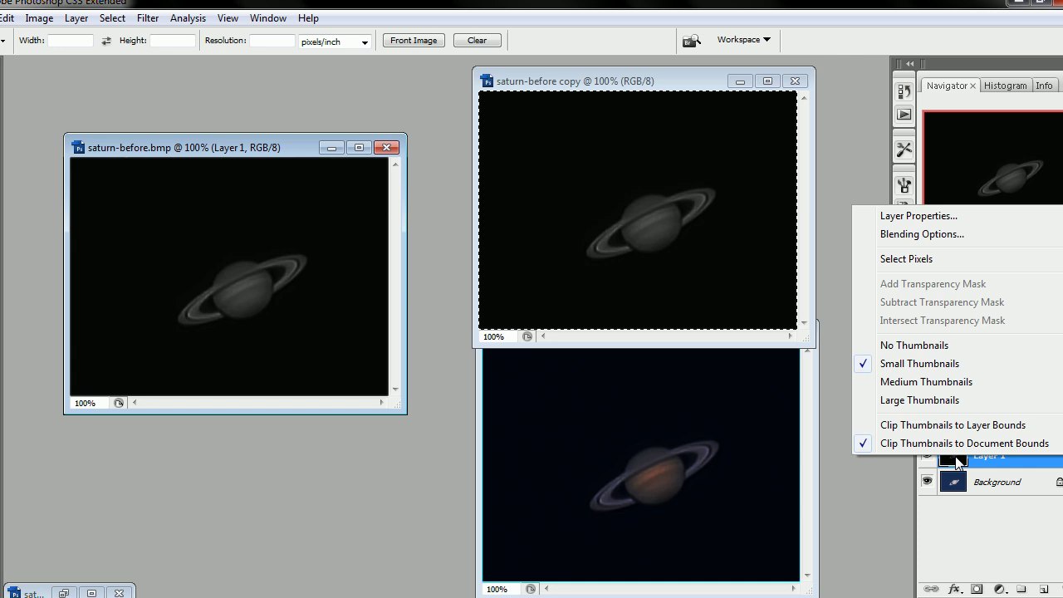
{"action": "left_click", "coordinate": [924, 238]}
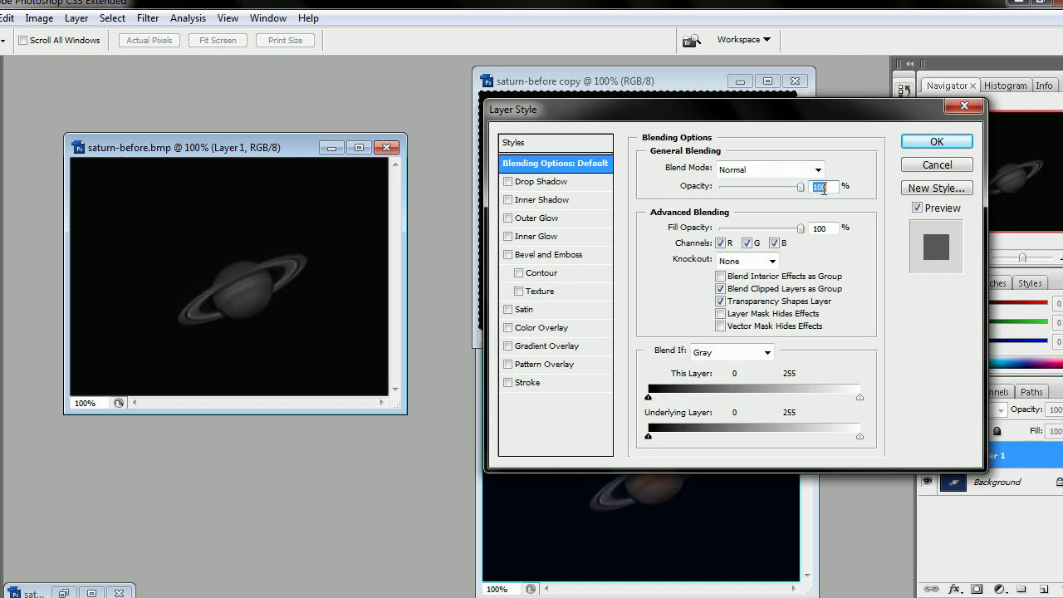
{"action": "type", "text": "30"}
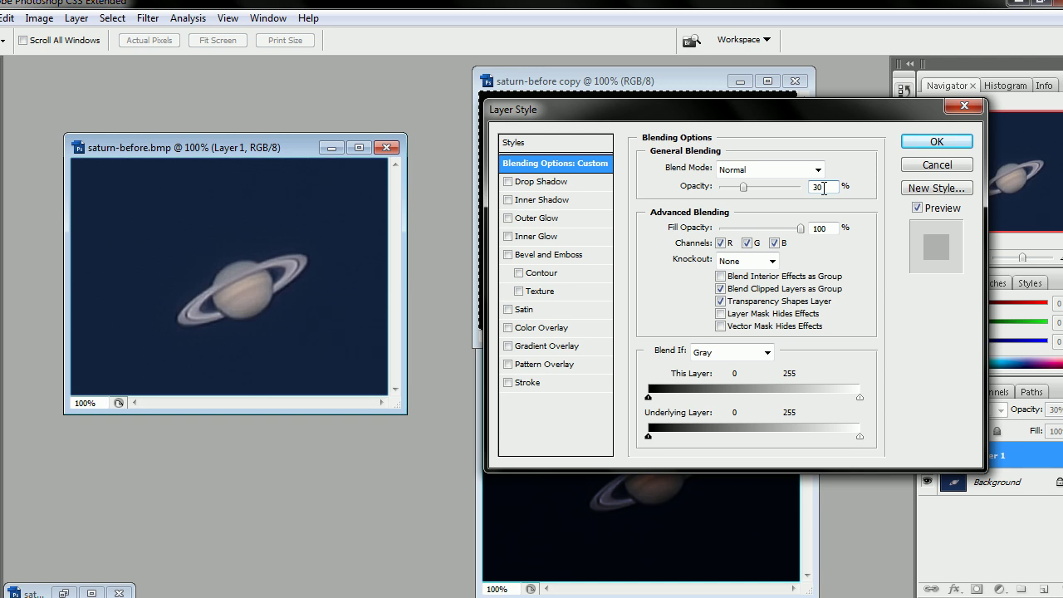
{"action": "left_click", "coordinate": [818, 170]}
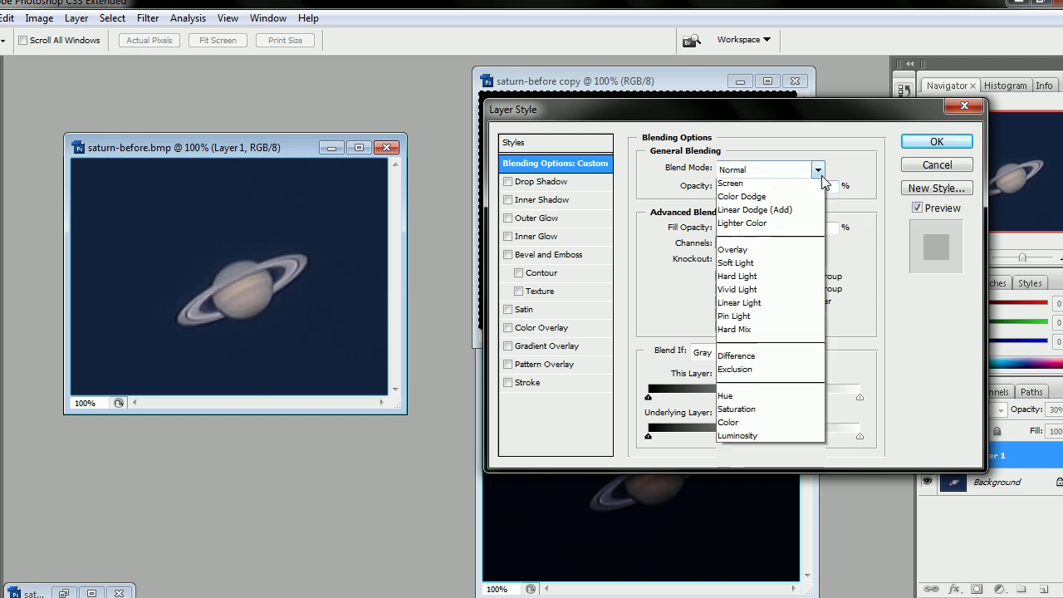
{"action": "left_click", "coordinate": [748, 571]}
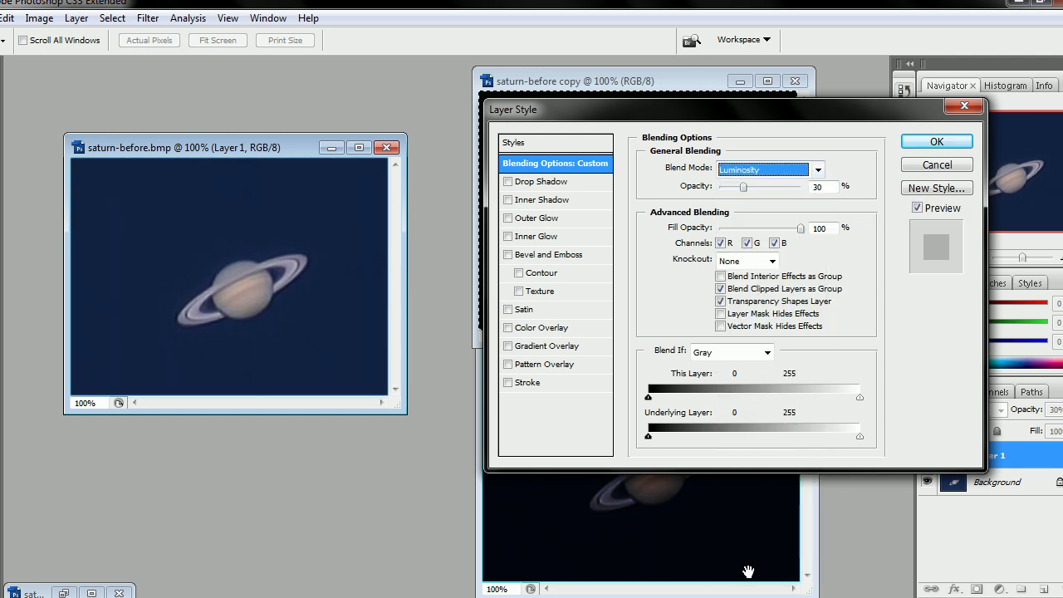
{"action": "left_click", "coordinate": [816, 170]}
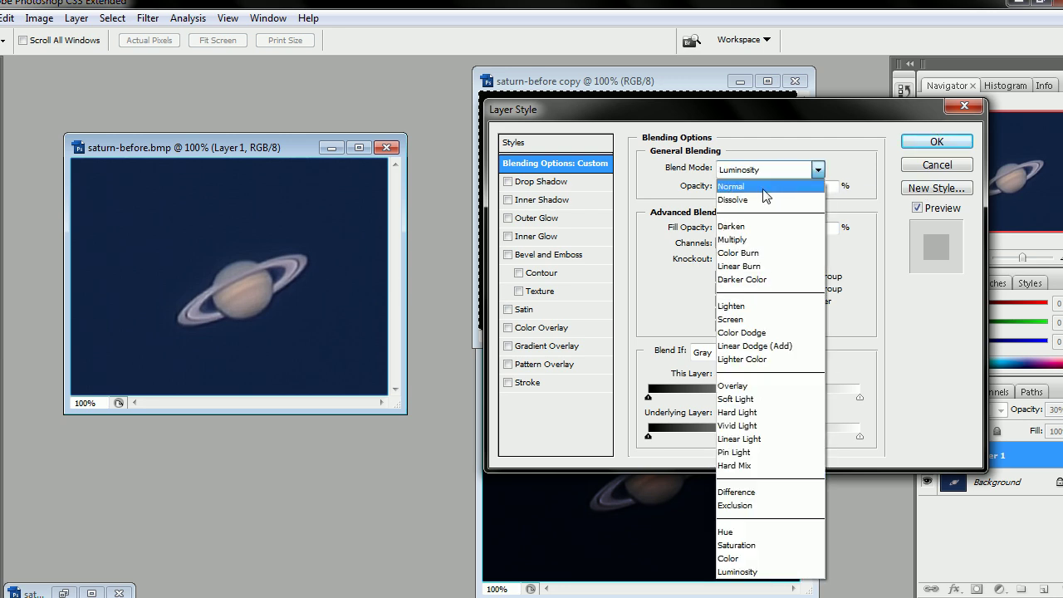
{"action": "left_click", "coordinate": [763, 188]}
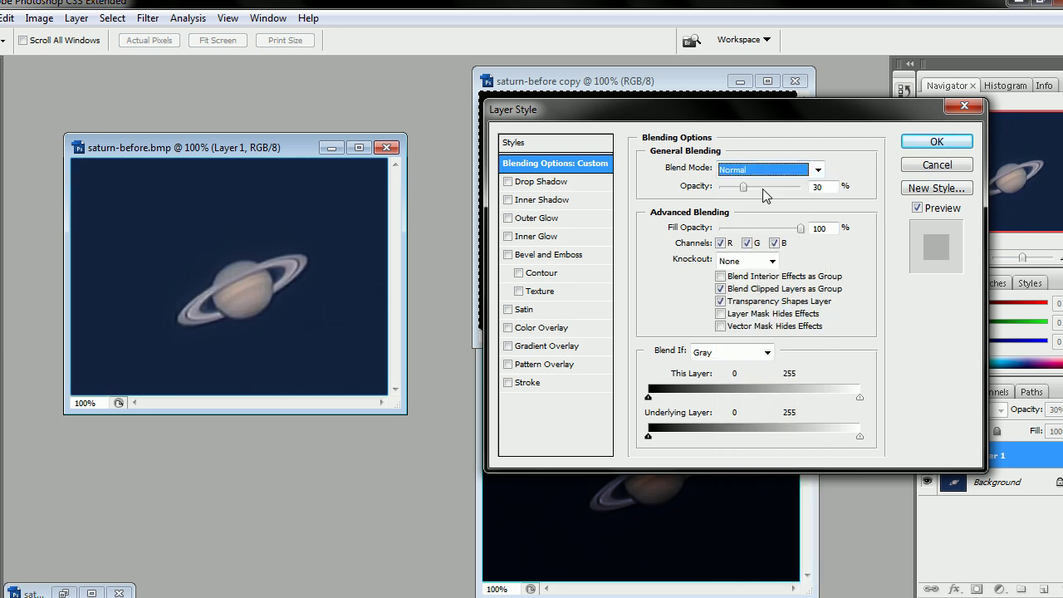
{"action": "left_click", "coordinate": [818, 170]}
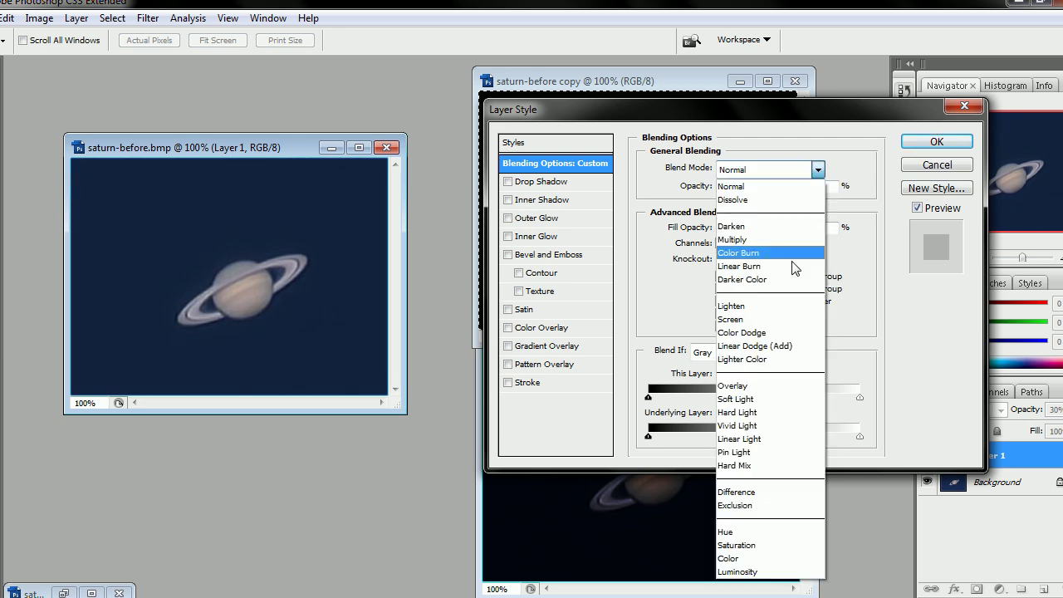
{"action": "left_click", "coordinate": [756, 572]}
{"action": "left_click", "coordinate": [944, 143]}
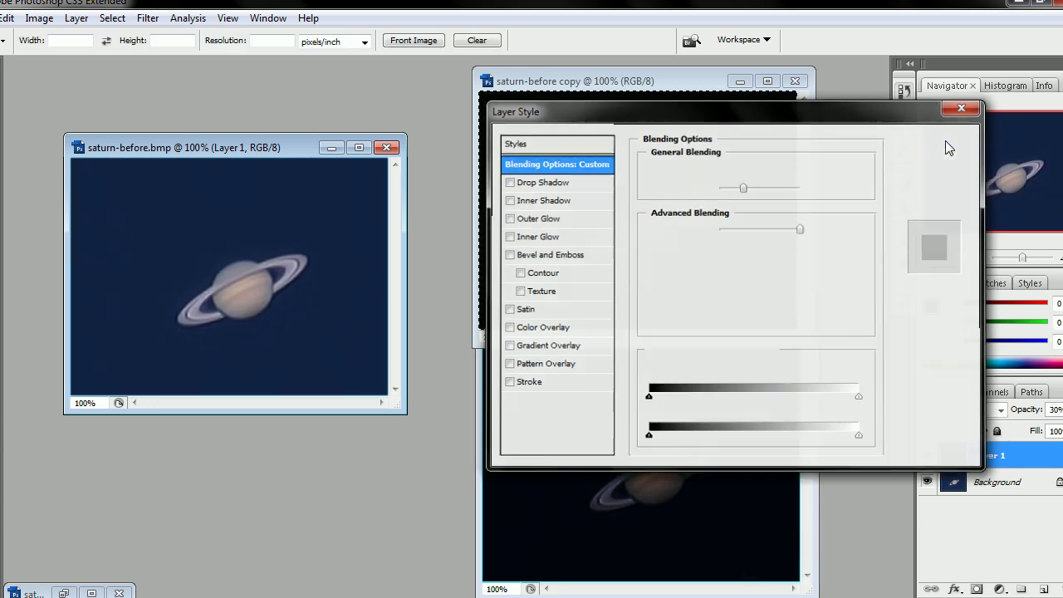
Step: Toggle Layer 1's visibility to compare the image with and without it
{"action": "left_click_drag", "start_coordinate": [683, 76], "coordinate": [695, 66]}
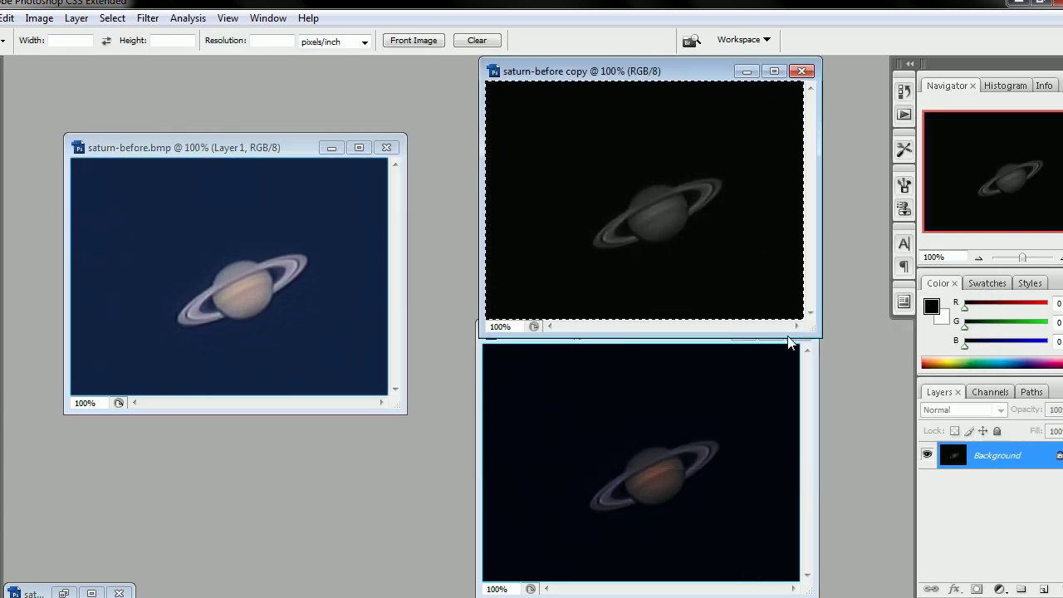
{"action": "left_click", "coordinate": [282, 148]}
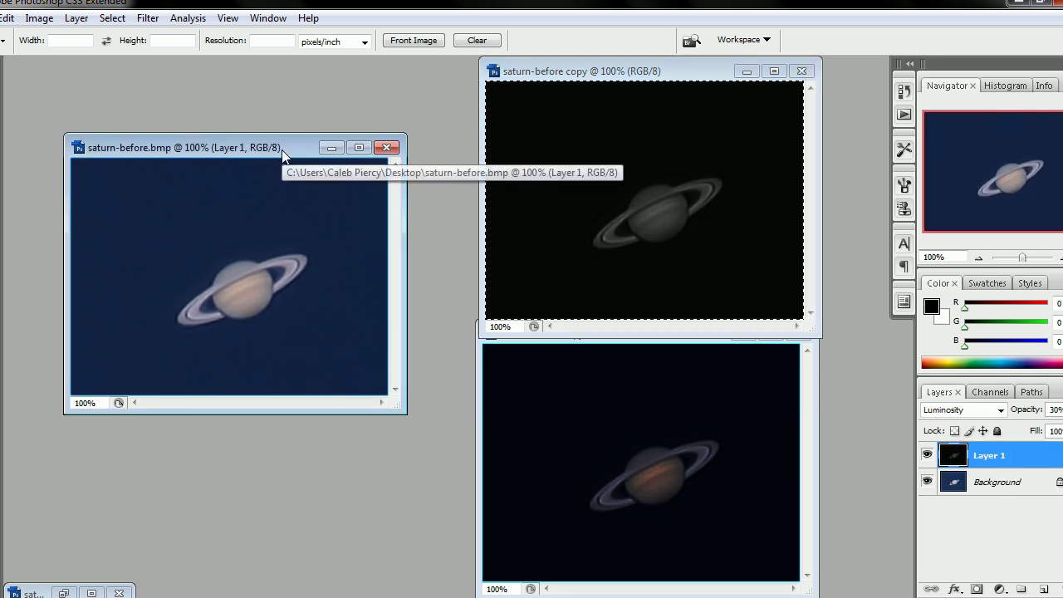
{"action": "left_click", "coordinate": [928, 456]}
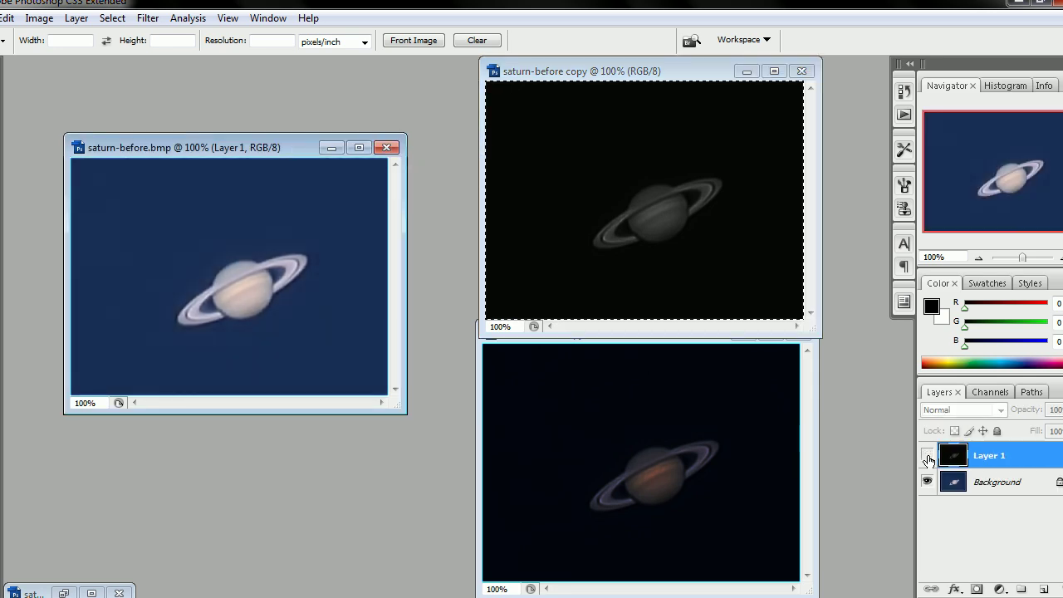
{"action": "left_click", "coordinate": [928, 457]}
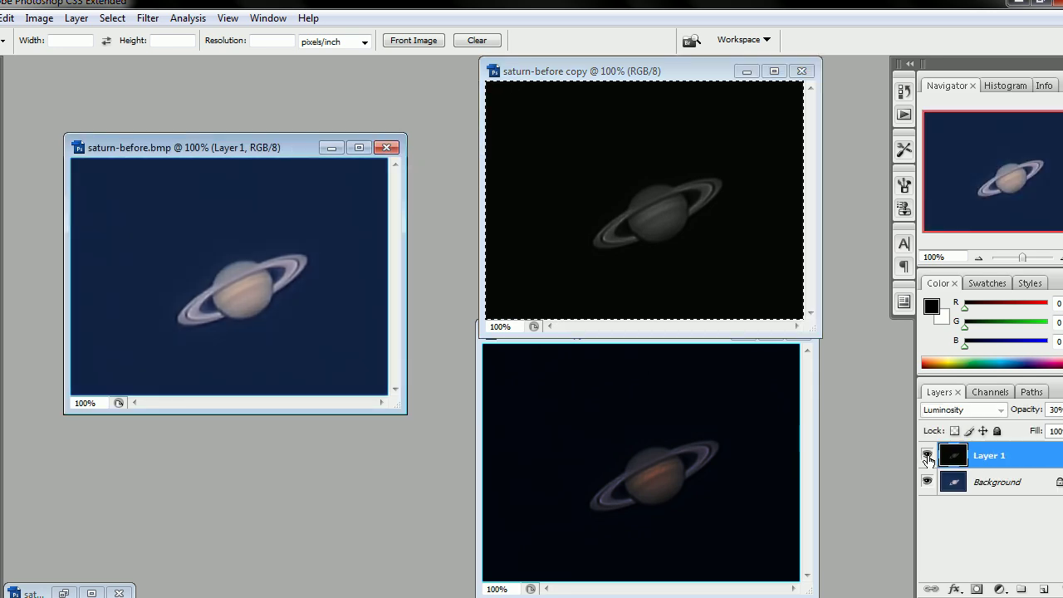
{"action": "left_click", "coordinate": [748, 419]}
Step: Select all of the copy 2 Saturn and paste it into saturn-before.bmp as Layer 2
{"action": "left_click_drag", "start_coordinate": [707, 335], "coordinate": [729, 307]}
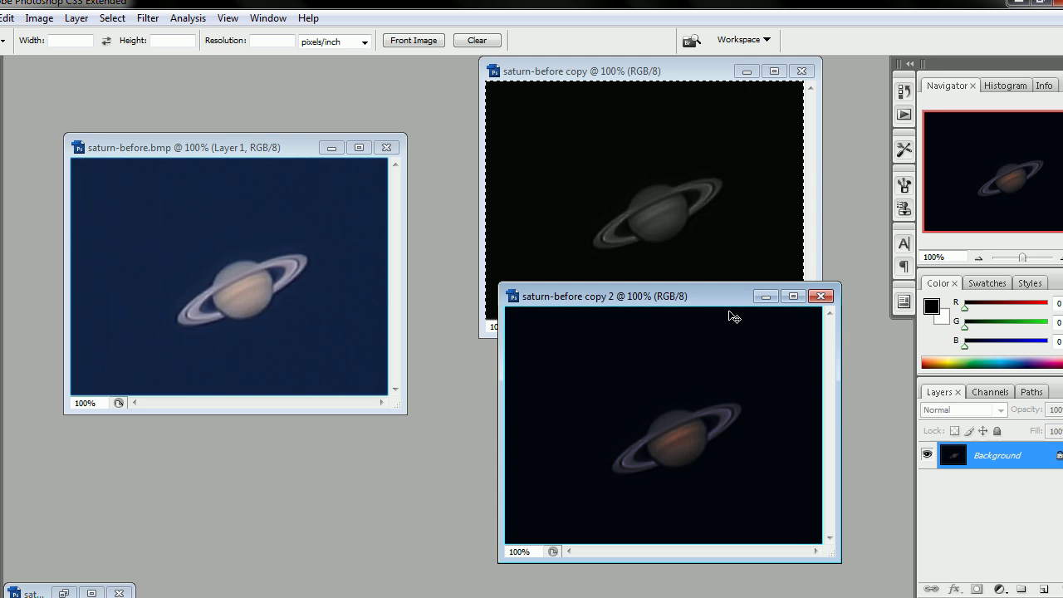
{"action": "key", "text": "ctrl+a"}
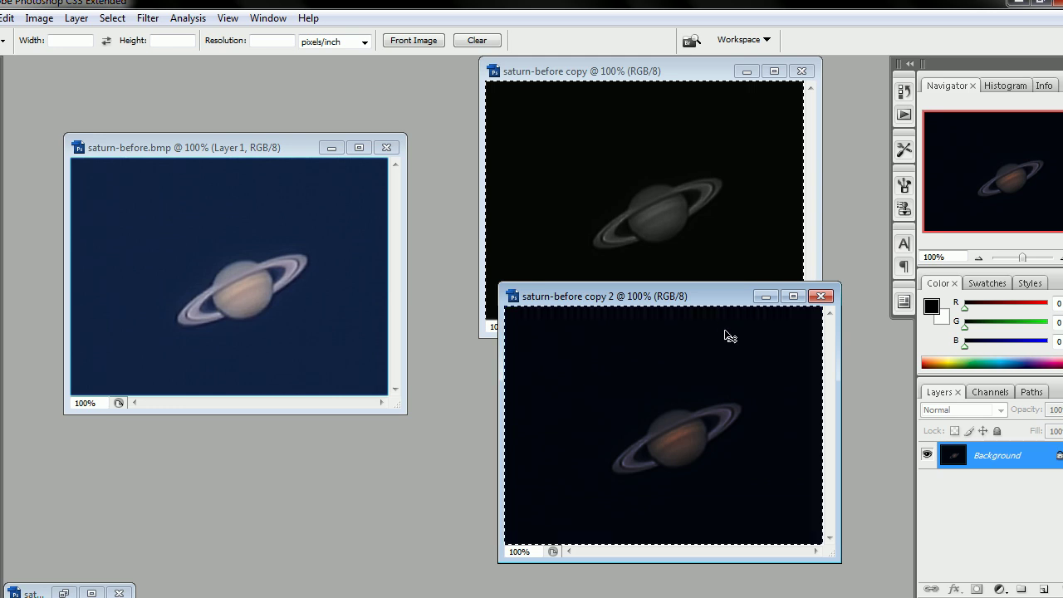
{"action": "left_click", "coordinate": [278, 148]}
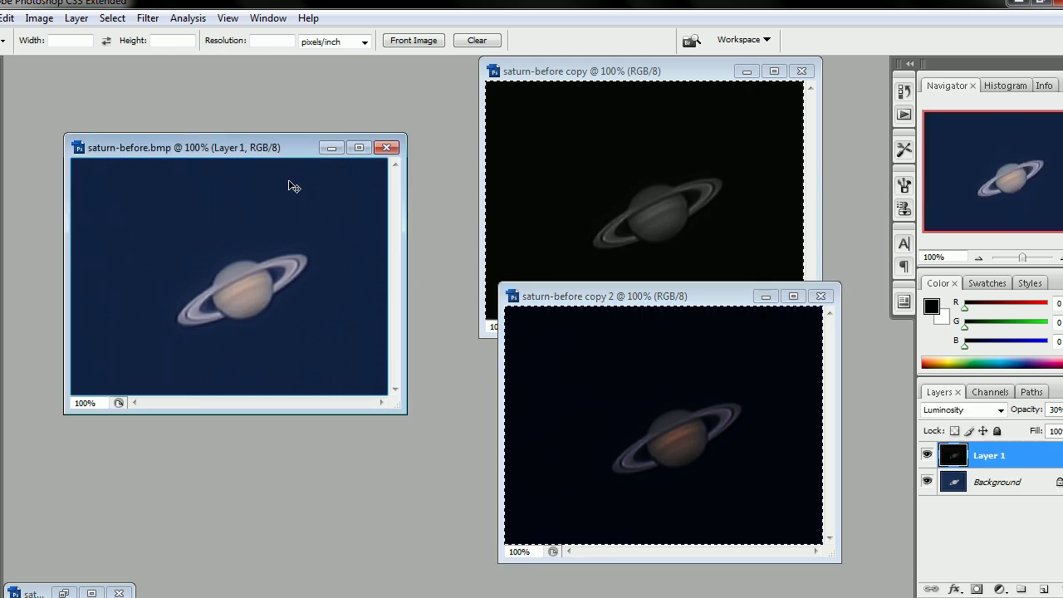
{"action": "key", "text": "ctrl+v"}
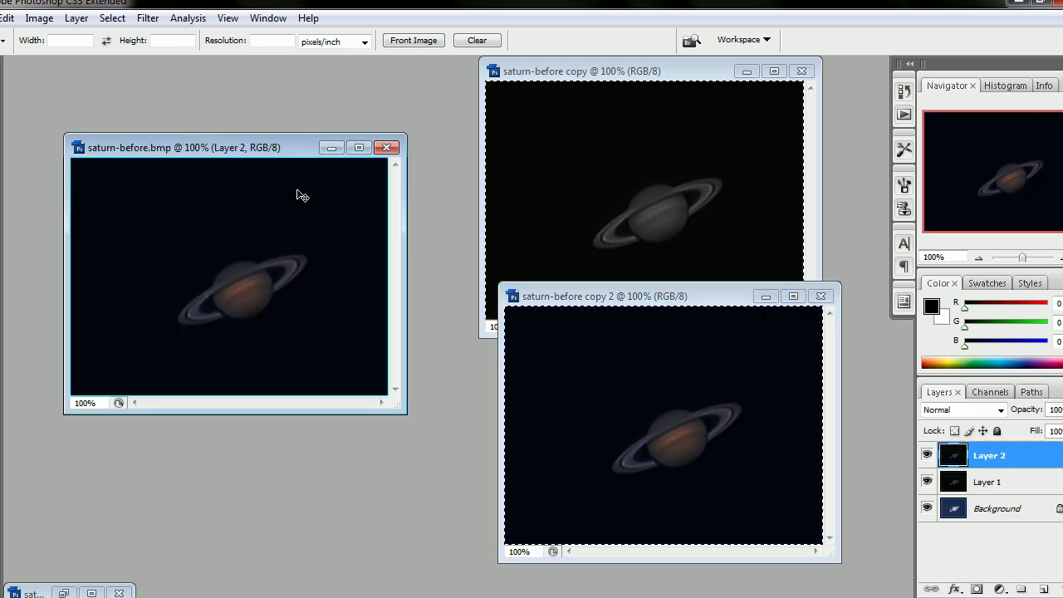
Step: Set Layer 2's blending options to Overlay mode at 50% opacity
{"action": "right_click", "coordinate": [960, 464]}
{"action": "left_click", "coordinate": [866, 236]}
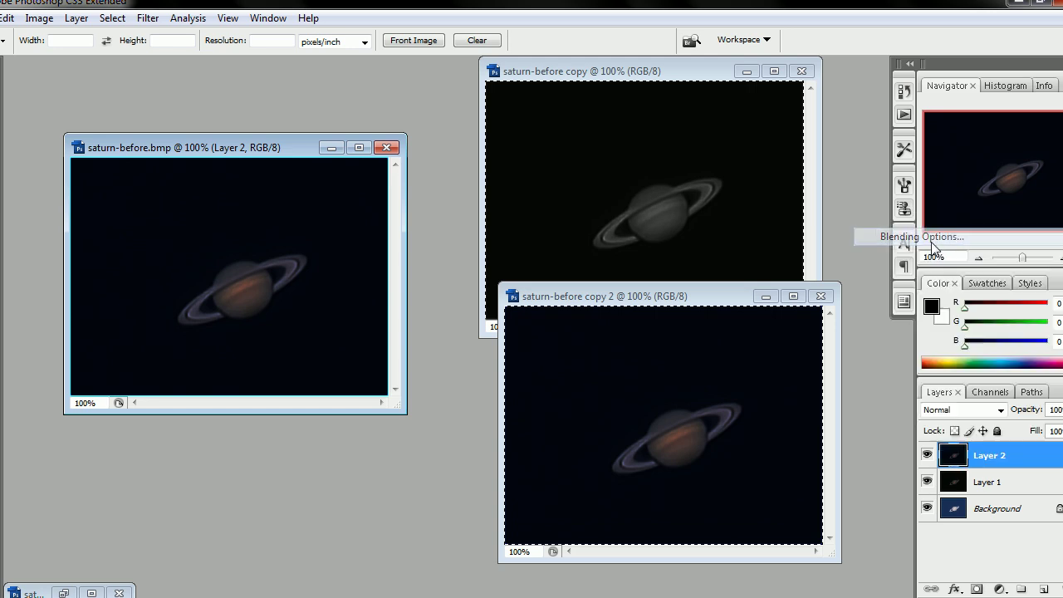
{"action": "type", "text": "50"}
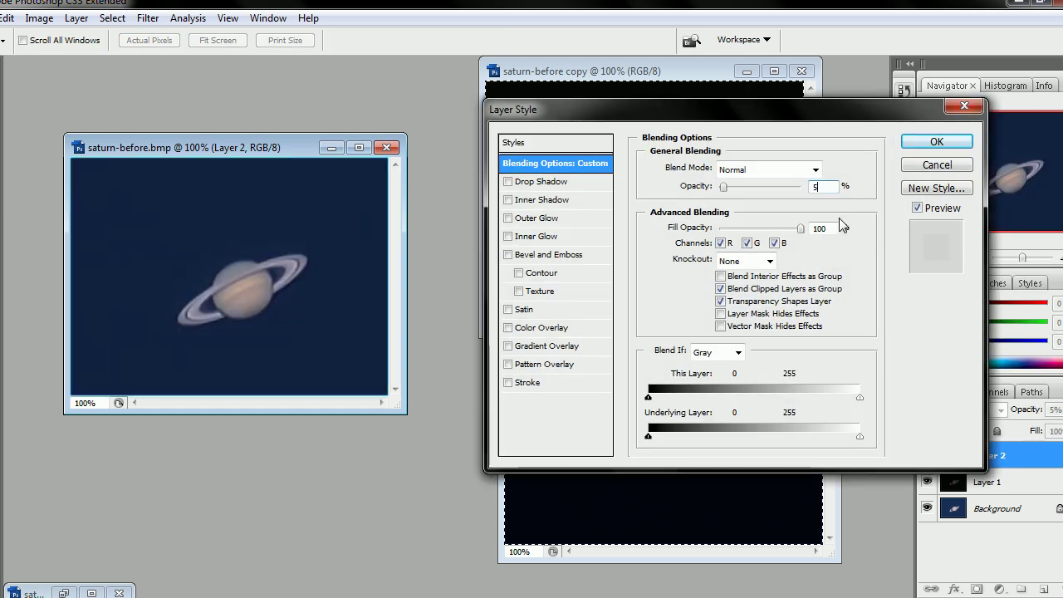
{"action": "left_click", "coordinate": [817, 170]}
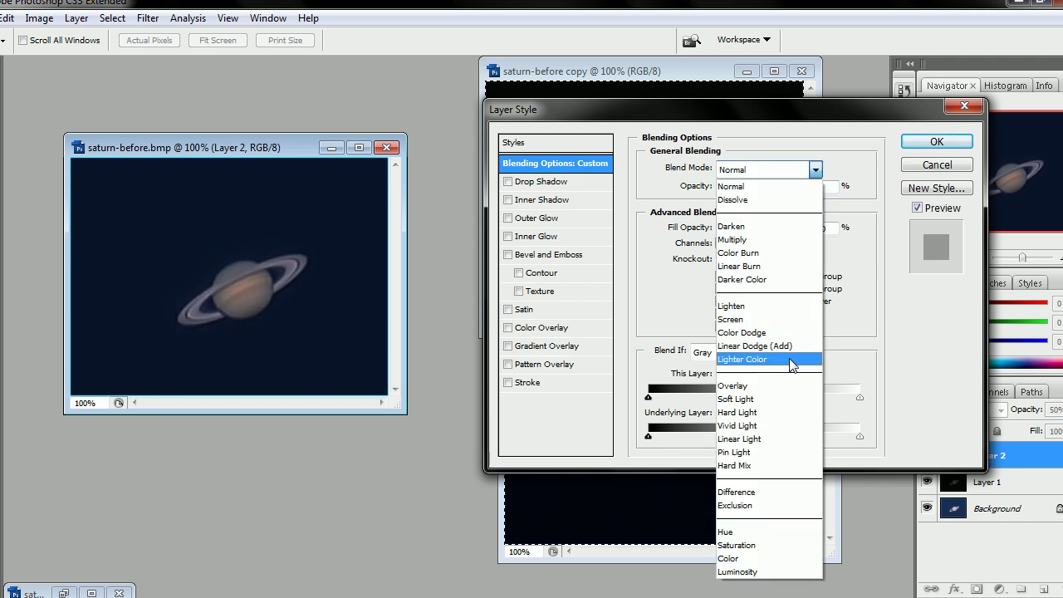
{"action": "left_click", "coordinate": [761, 382]}
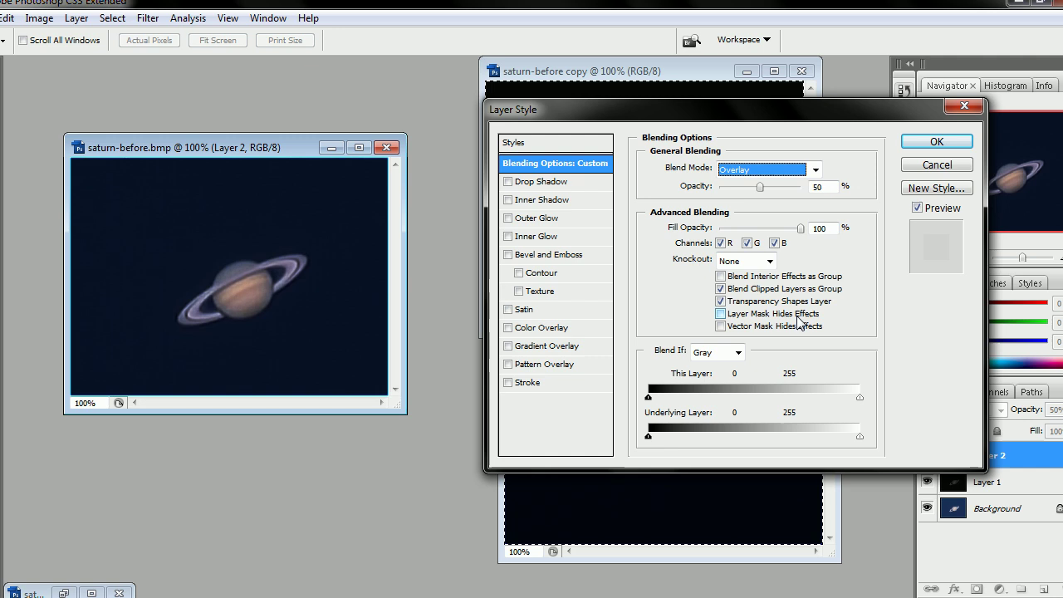
{"action": "left_click", "coordinate": [937, 142]}
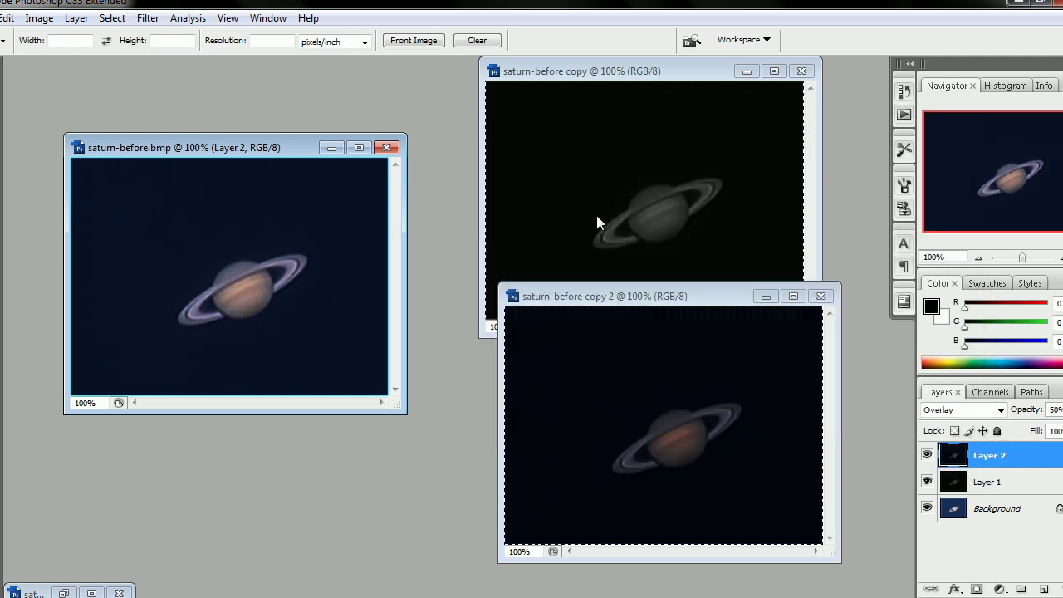
{"action": "left_click_drag", "start_coordinate": [299, 148], "coordinate": [317, 107]}
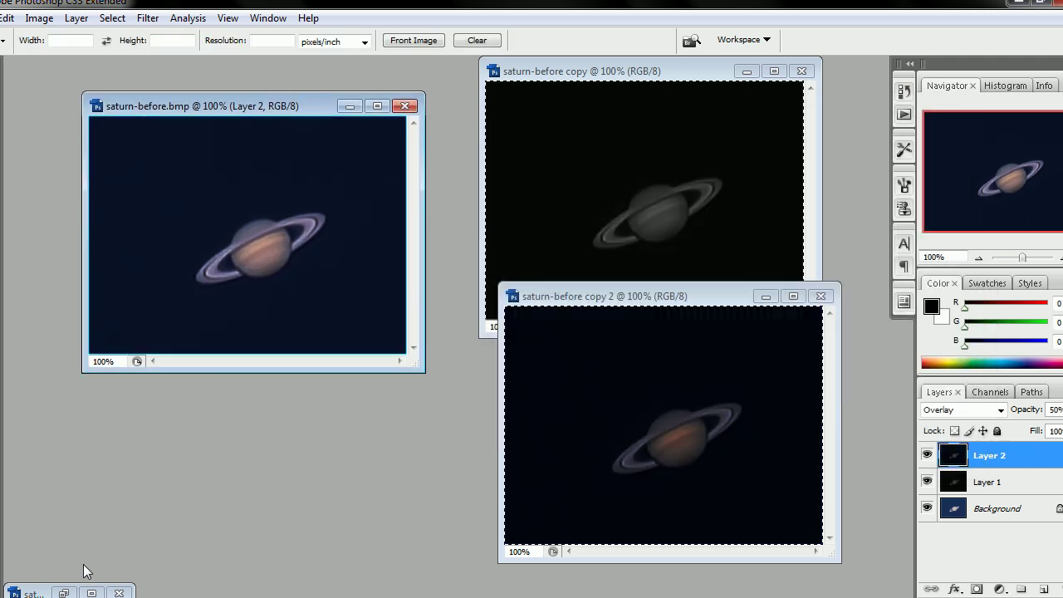
Step: Select all of the blue copy 3 Saturn and paste it into saturn-before.bmp as Layer 3
{"action": "left_click", "coordinate": [64, 593]}
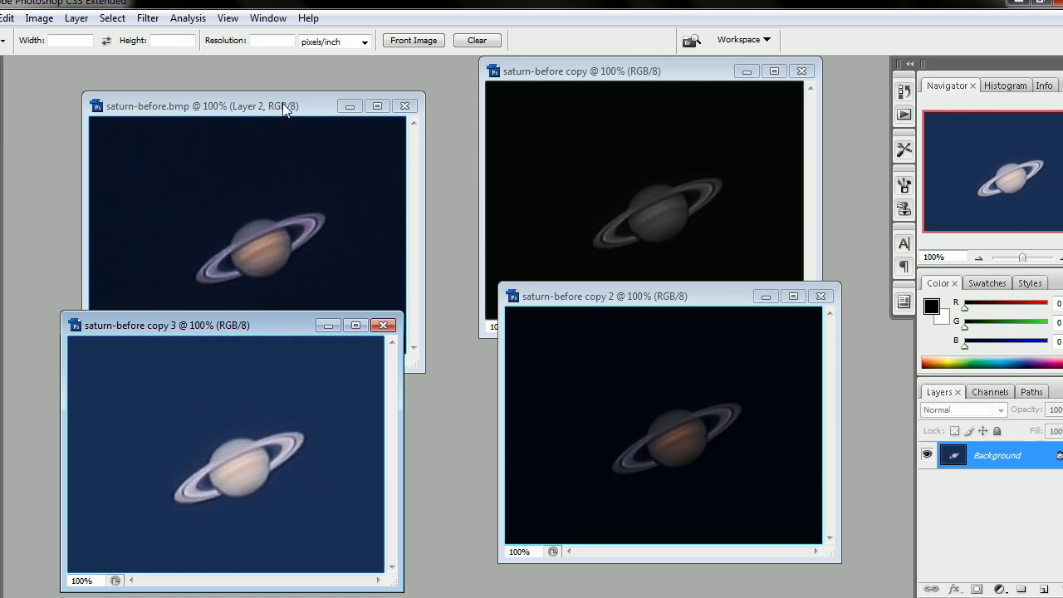
{"action": "left_click_drag", "start_coordinate": [283, 103], "coordinate": [266, 69]}
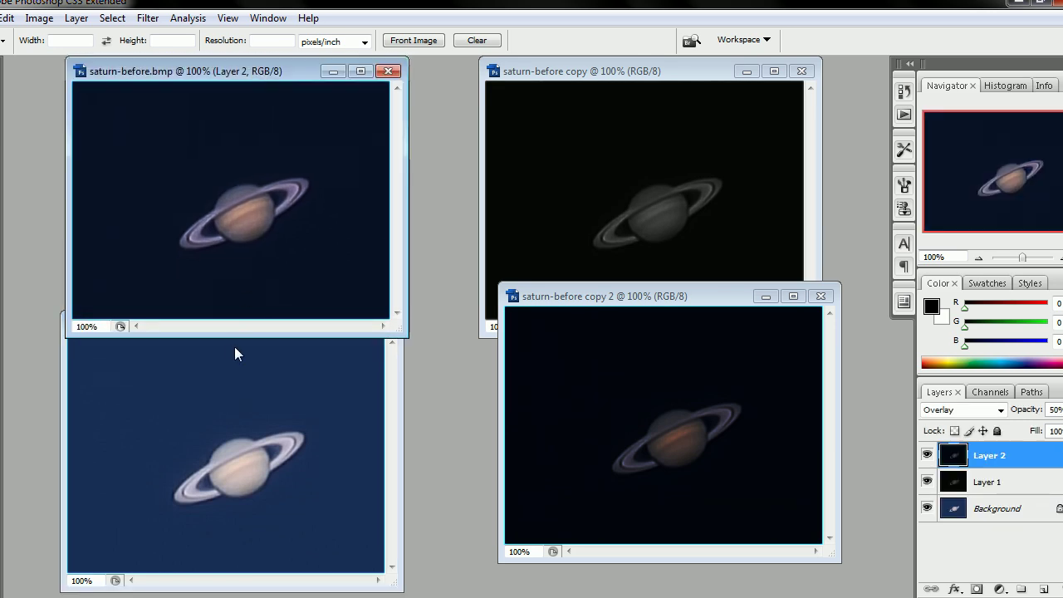
{"action": "left_click", "coordinate": [234, 352]}
{"action": "left_click_drag", "start_coordinate": [249, 326], "coordinate": [629, 246]}
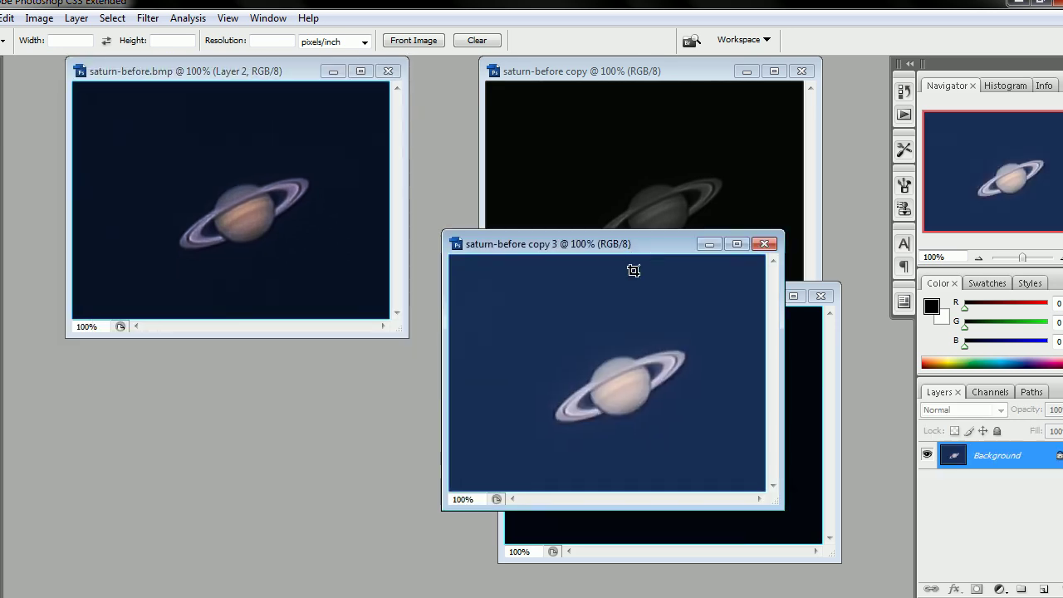
{"action": "key", "text": "ctrl+a"}
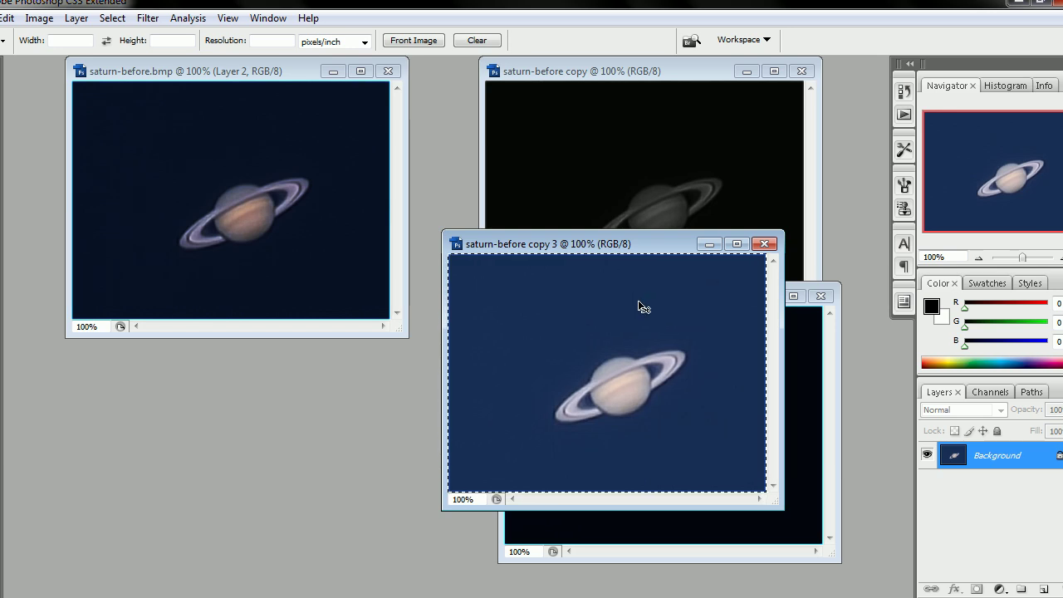
{"action": "left_click_drag", "start_coordinate": [263, 75], "coordinate": [263, 153]}
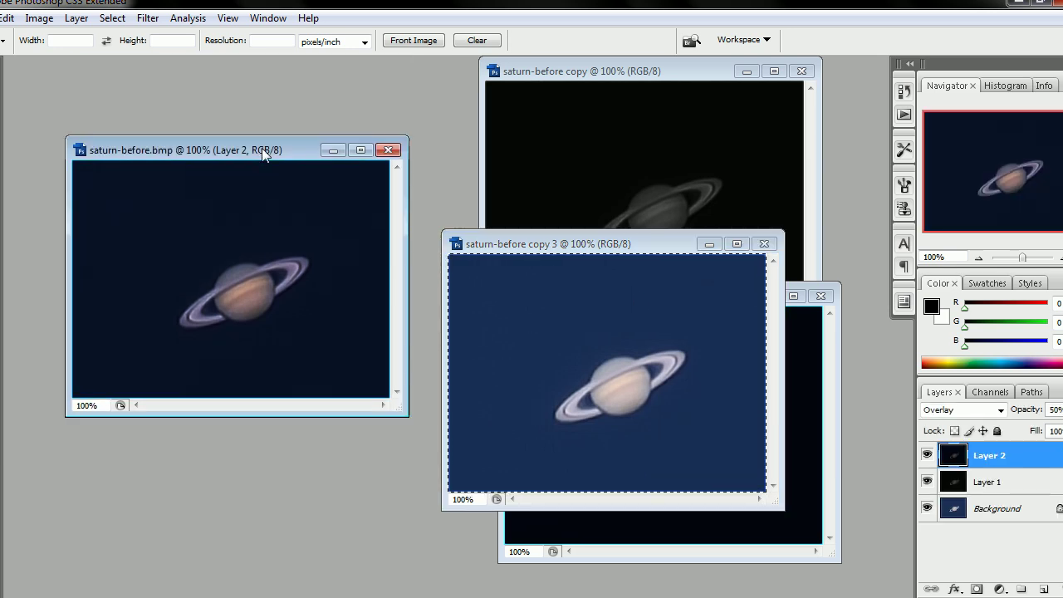
{"action": "key", "text": "ctrl+v"}
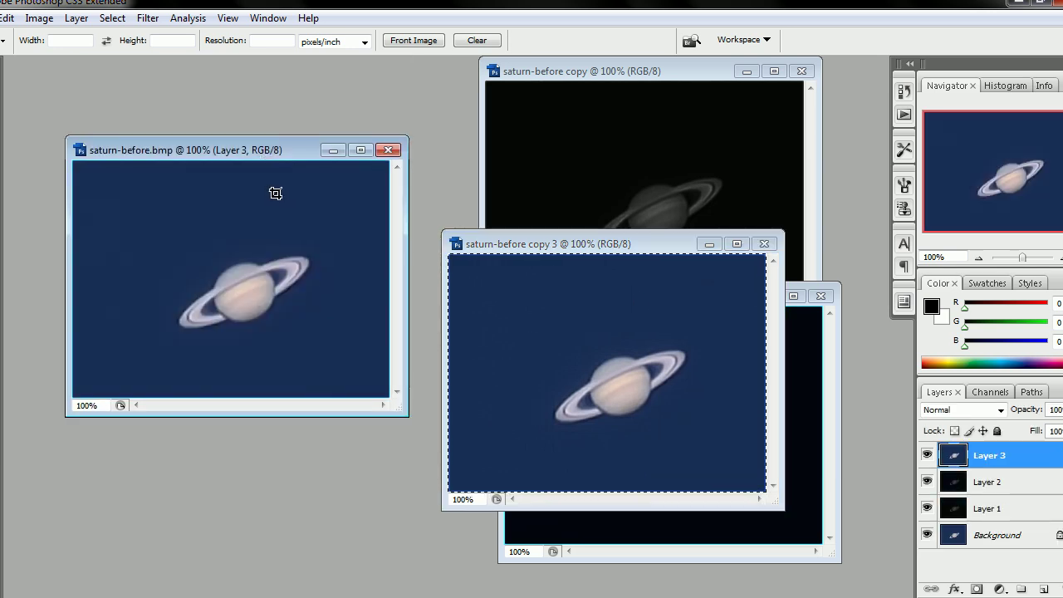
{"action": "left_click", "coordinate": [709, 245]}
{"action": "left_click_drag", "start_coordinate": [290, 152], "coordinate": [299, 151]}
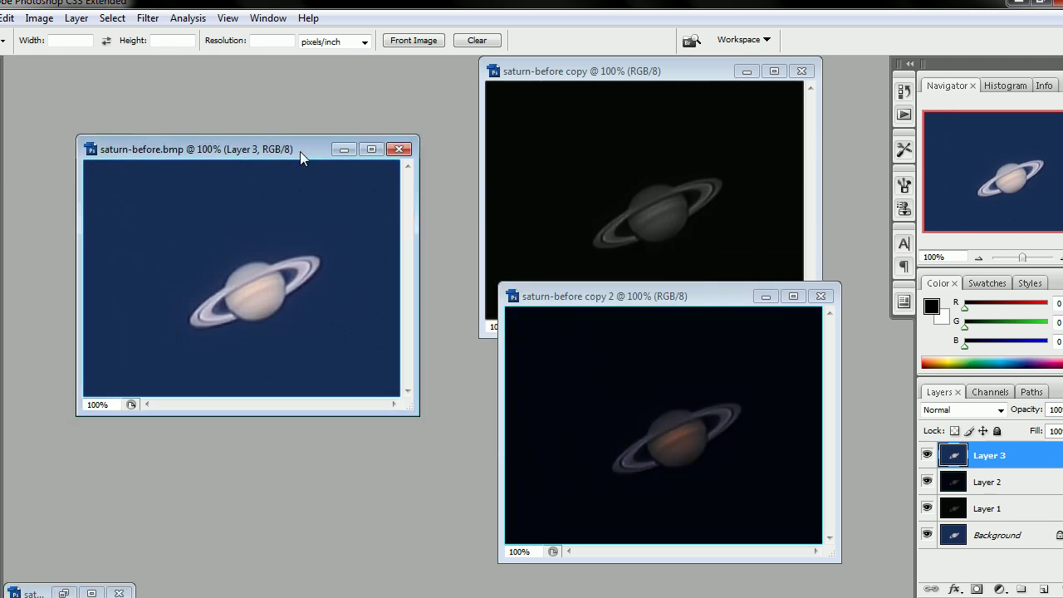
Step: Set Layer 3's blending options to Multiply mode at 30% opacity
{"action": "right_click", "coordinate": [952, 456]}
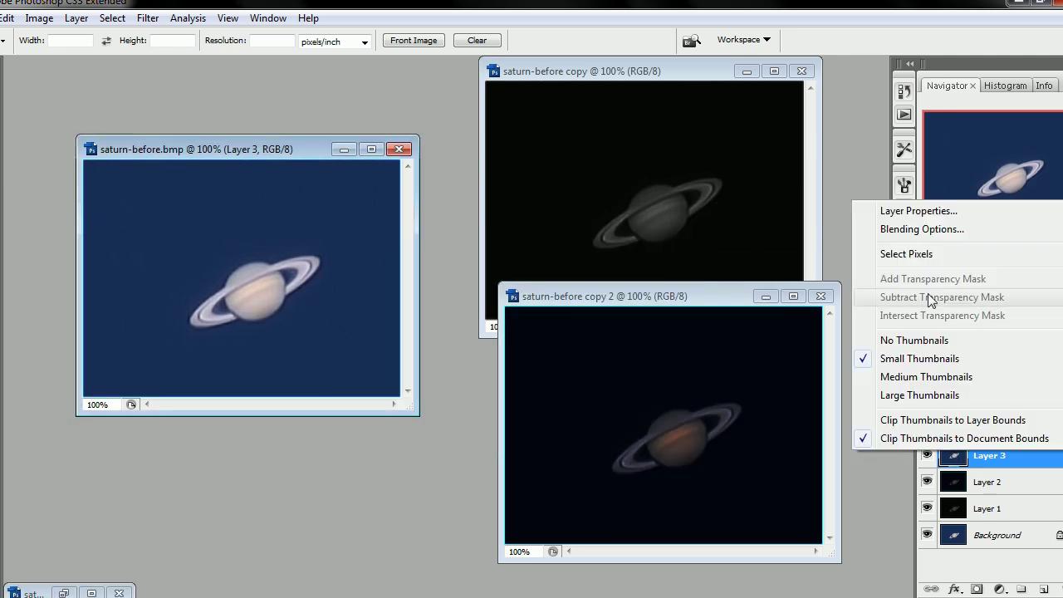
{"action": "left_click", "coordinate": [937, 236]}
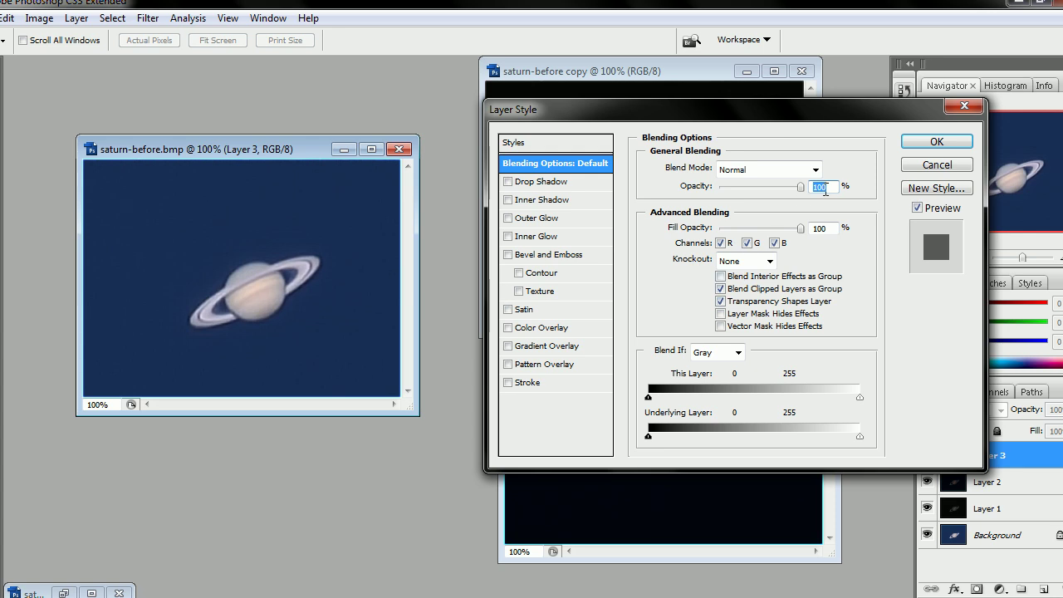
{"action": "type", "text": "30"}
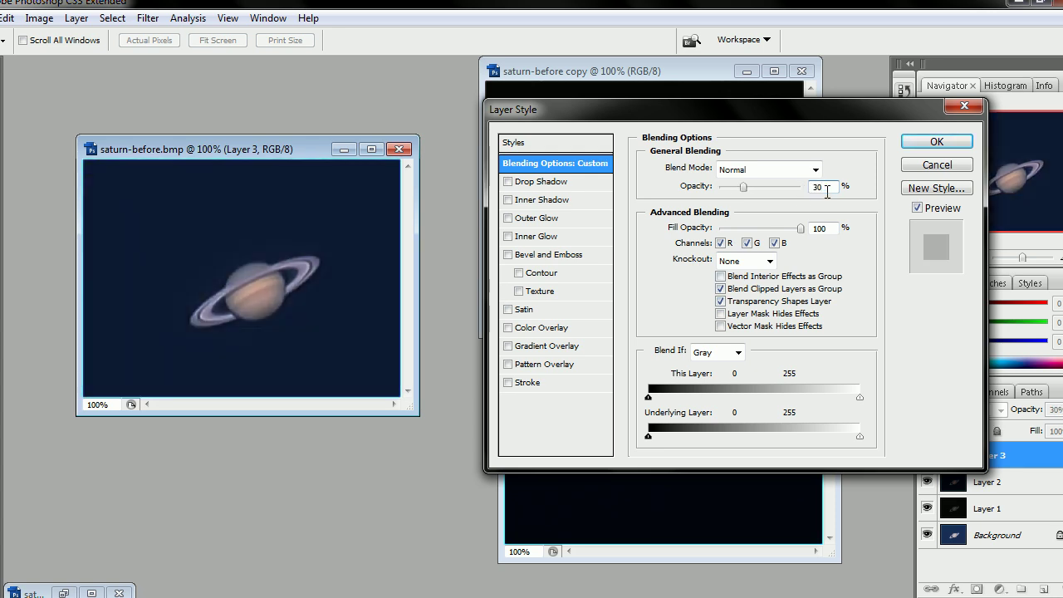
{"action": "left_click", "coordinate": [816, 171]}
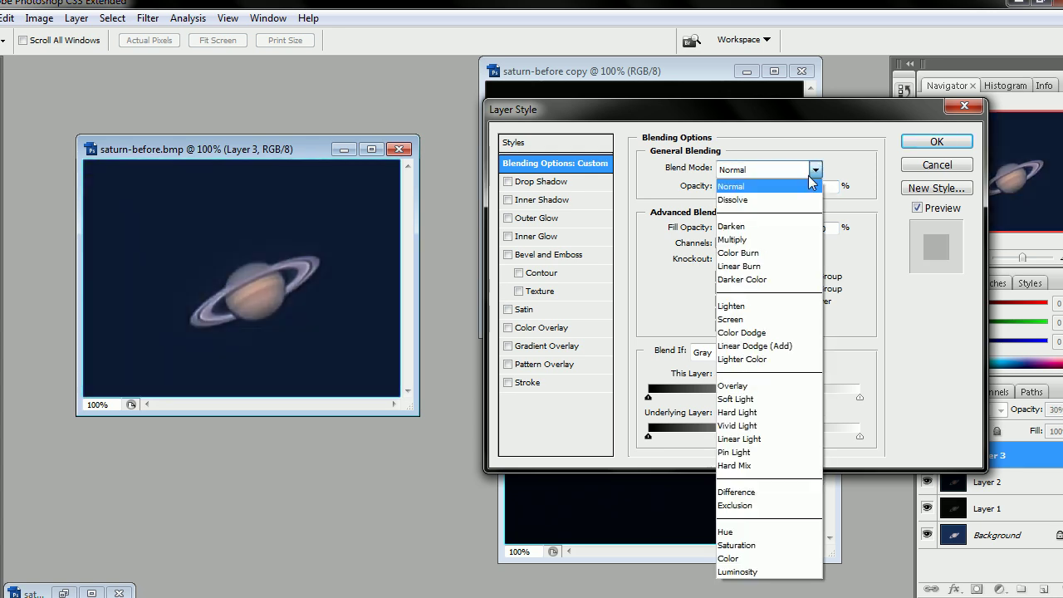
{"action": "left_click", "coordinate": [773, 240]}
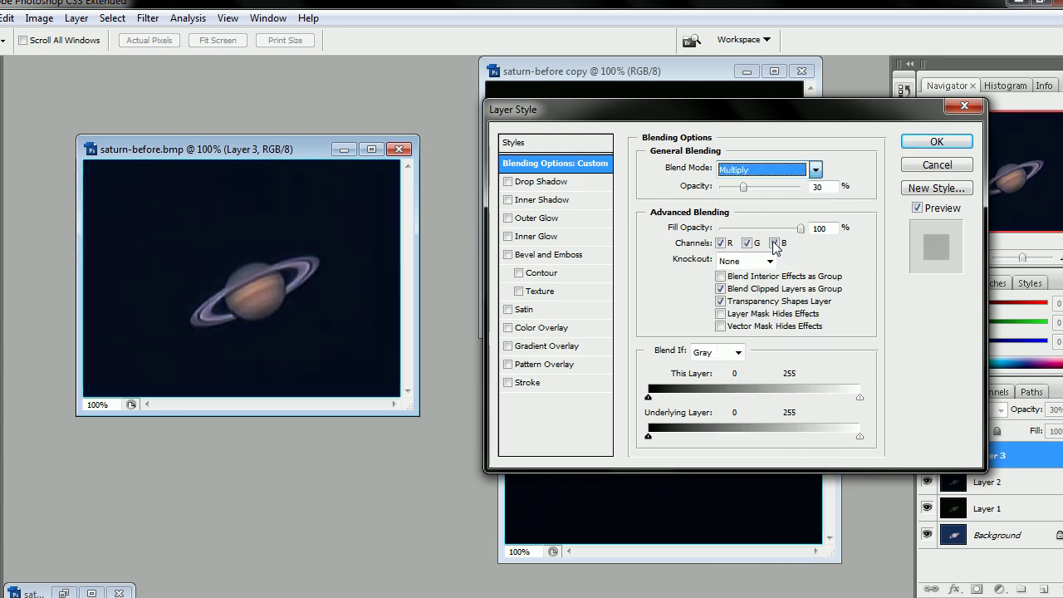
{"action": "left_click", "coordinate": [937, 141]}
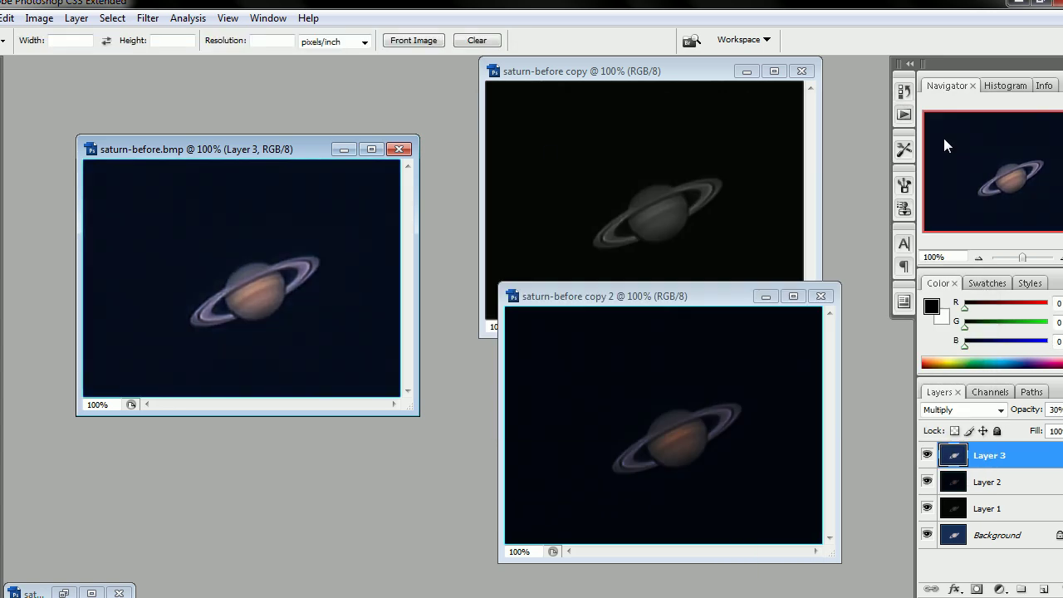
Step: Place the plain blue copy 3 window below the layered saturn-before.bmp, with saturn-before.bmp in front
{"action": "left_click", "coordinate": [343, 149]}
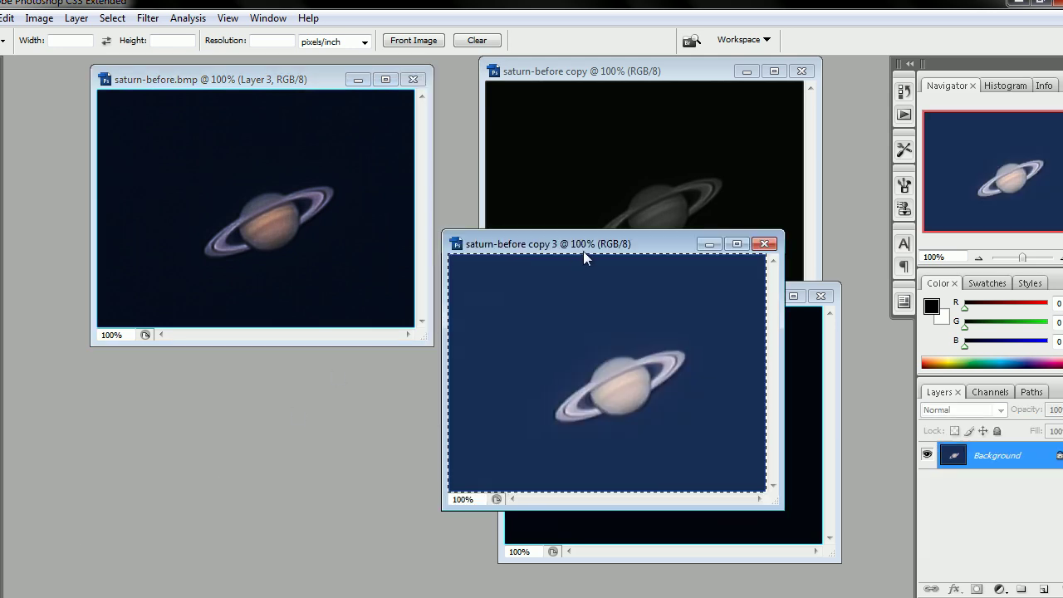
{"action": "left_click_drag", "start_coordinate": [583, 251], "coordinate": [238, 330]}
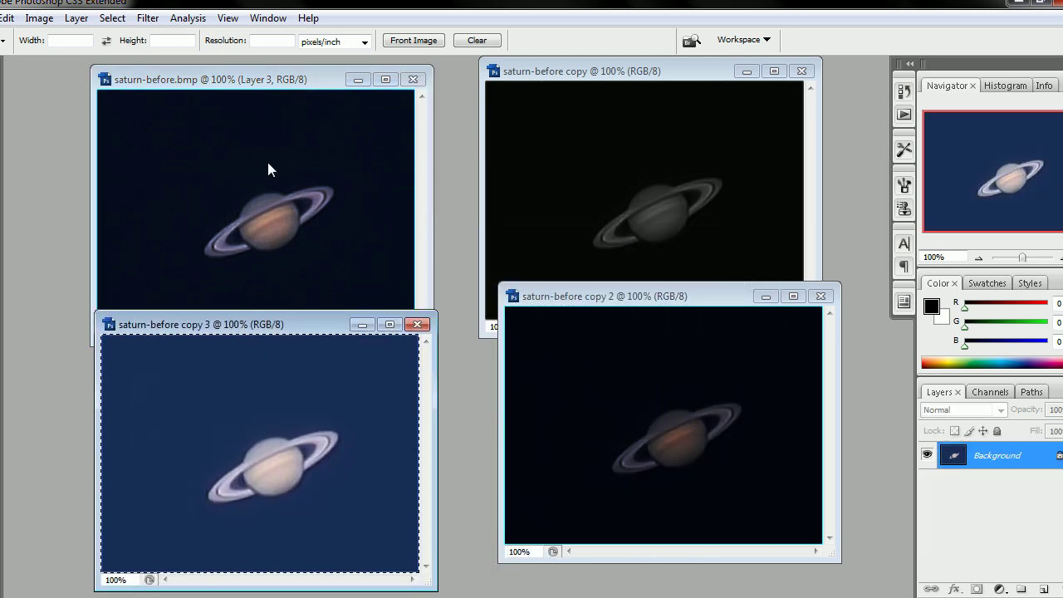
{"action": "left_click_drag", "start_coordinate": [276, 83], "coordinate": [283, 75]}
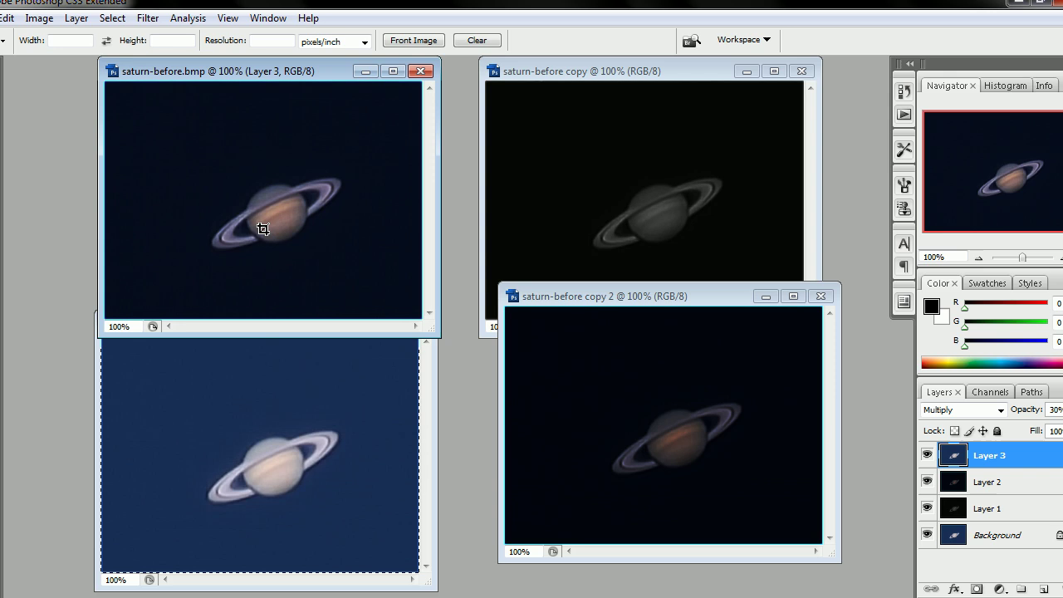
{"action": "left_click_drag", "start_coordinate": [283, 71], "coordinate": [225, 79]}
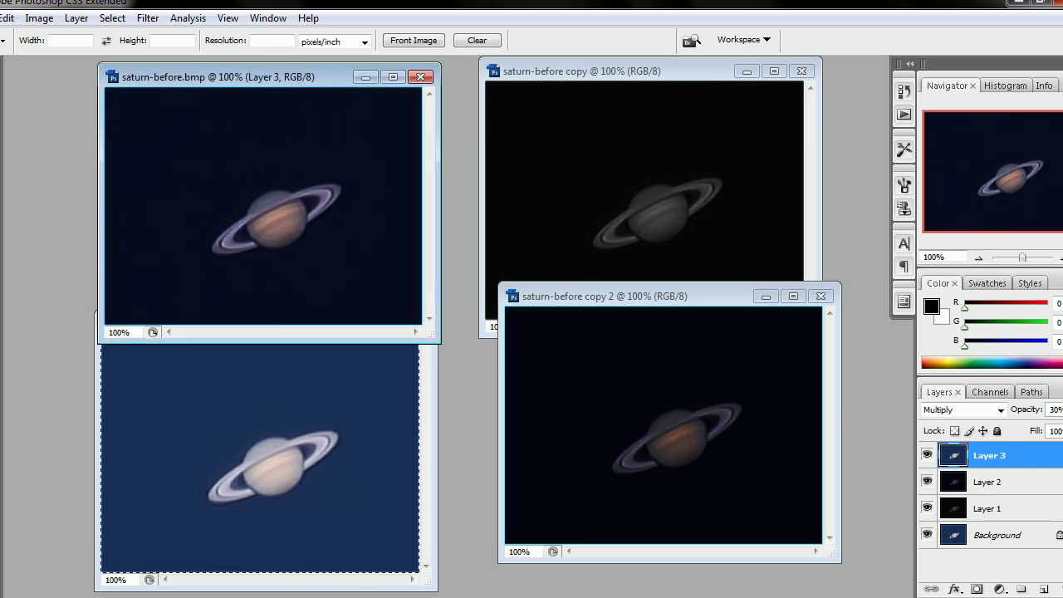
Step: Save the layered image as saturn.psd with Maximize Compatibility accepted
{"action": "left_click", "coordinate": [2, 17]}
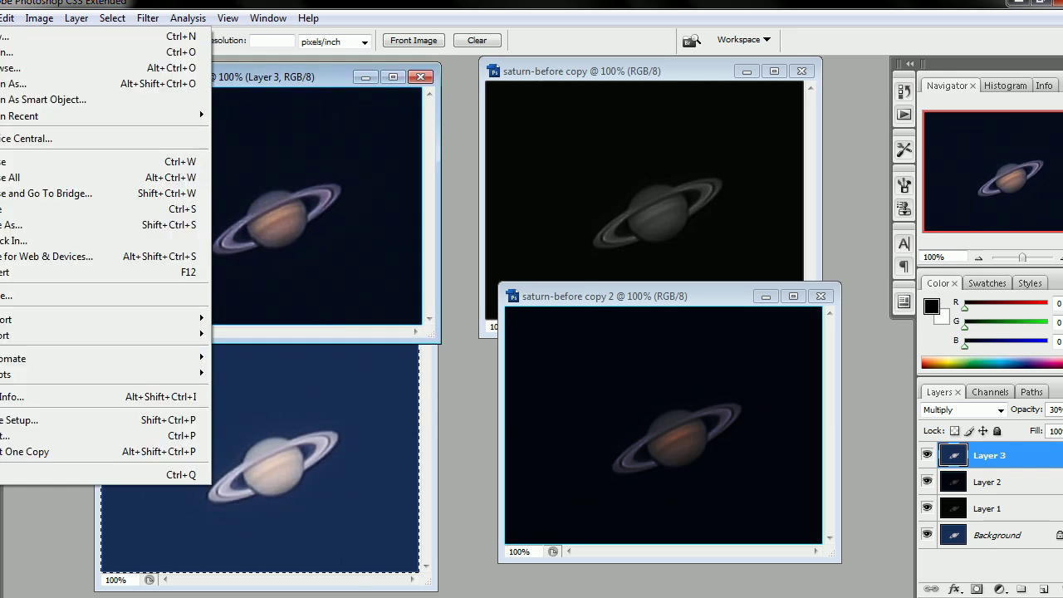
{"action": "left_click", "coordinate": [44, 223]}
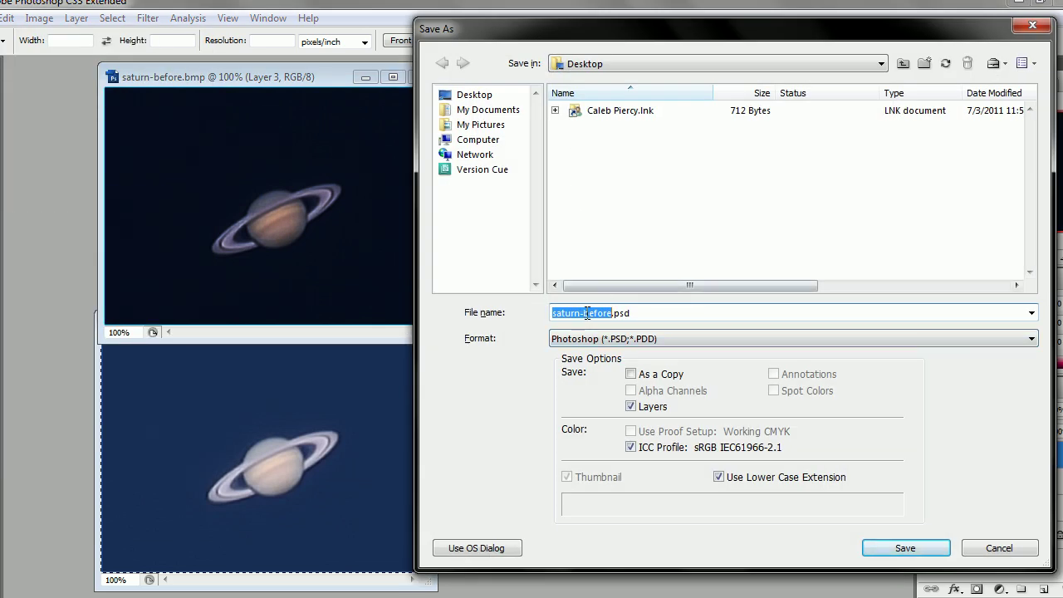
{"action": "double_click", "coordinate": [594, 316]}
{"action": "key", "text": "BackSpace"}
{"action": "key", "text": "BackSpace"}
{"action": "key", "text": "Return"}
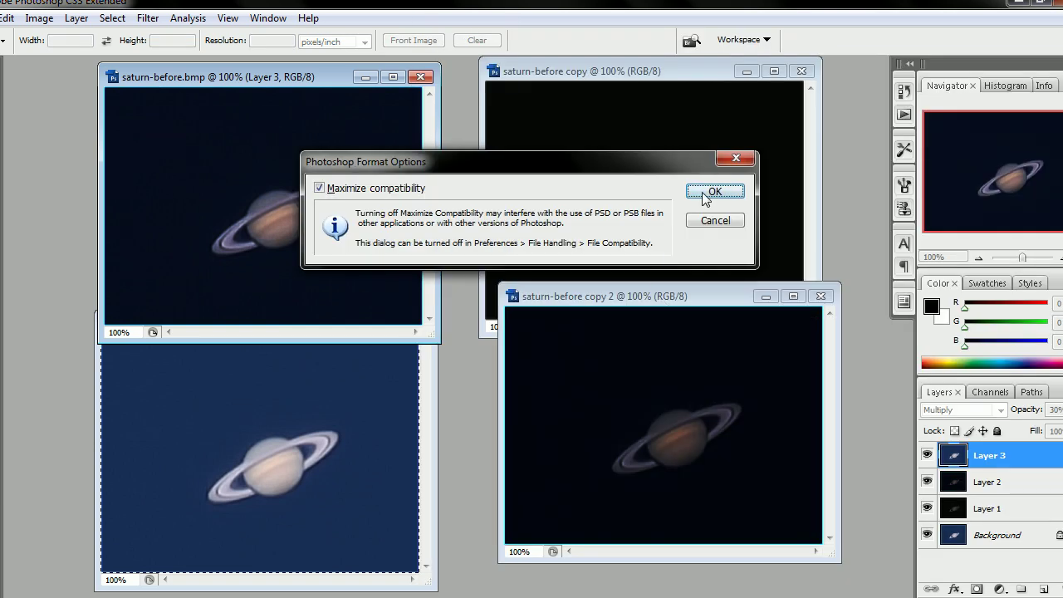
{"action": "left_click", "coordinate": [706, 192]}
Step: Save a flattened copy in BMP format named saturn.bmp
{"action": "left_click", "coordinate": [1, 18]}
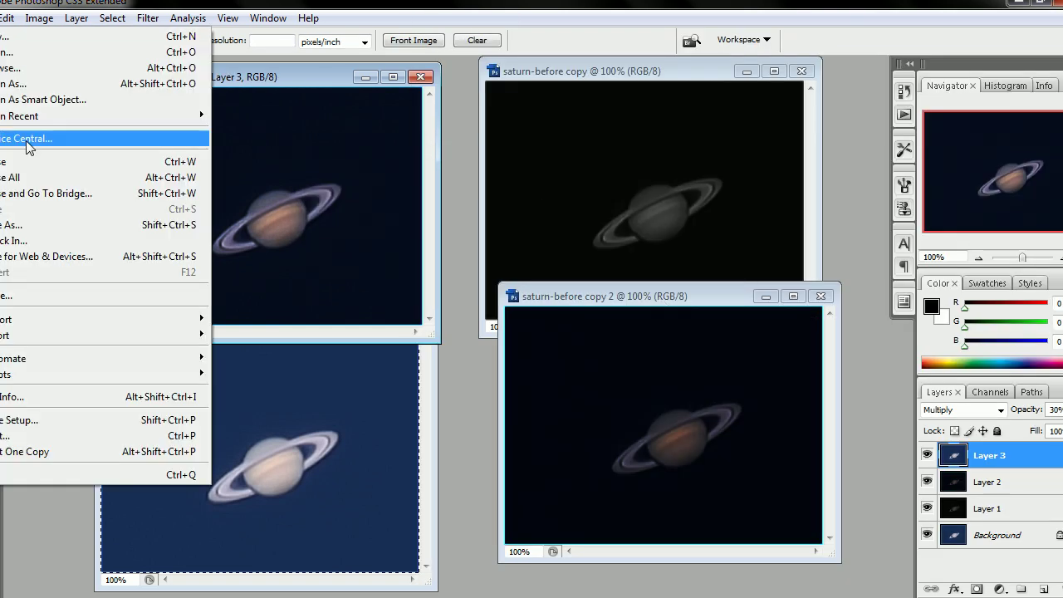
{"action": "left_click", "coordinate": [33, 223]}
{"action": "left_click", "coordinate": [619, 339]}
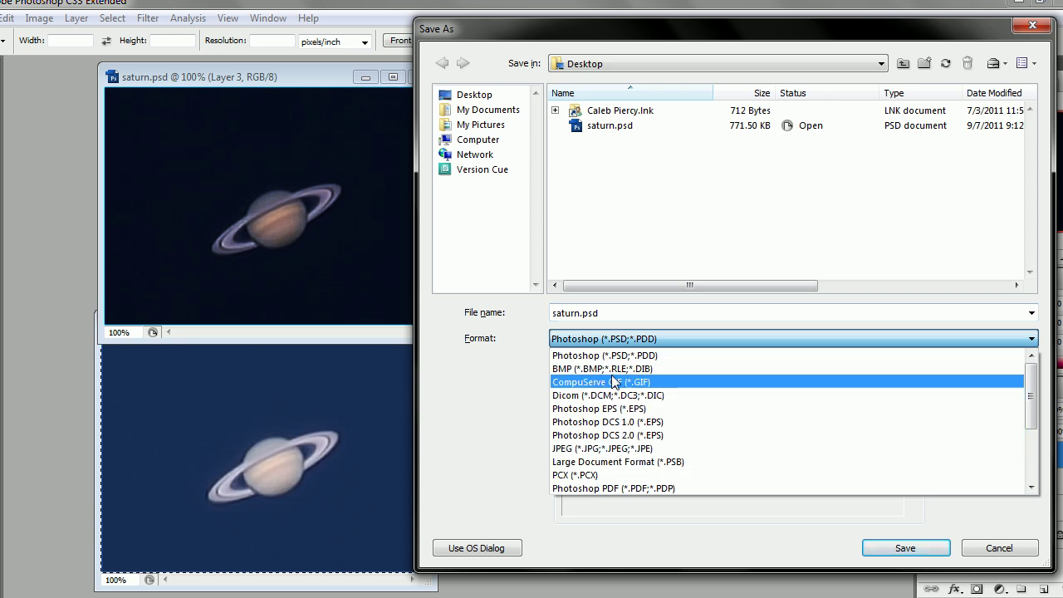
{"action": "left_click", "coordinate": [615, 369]}
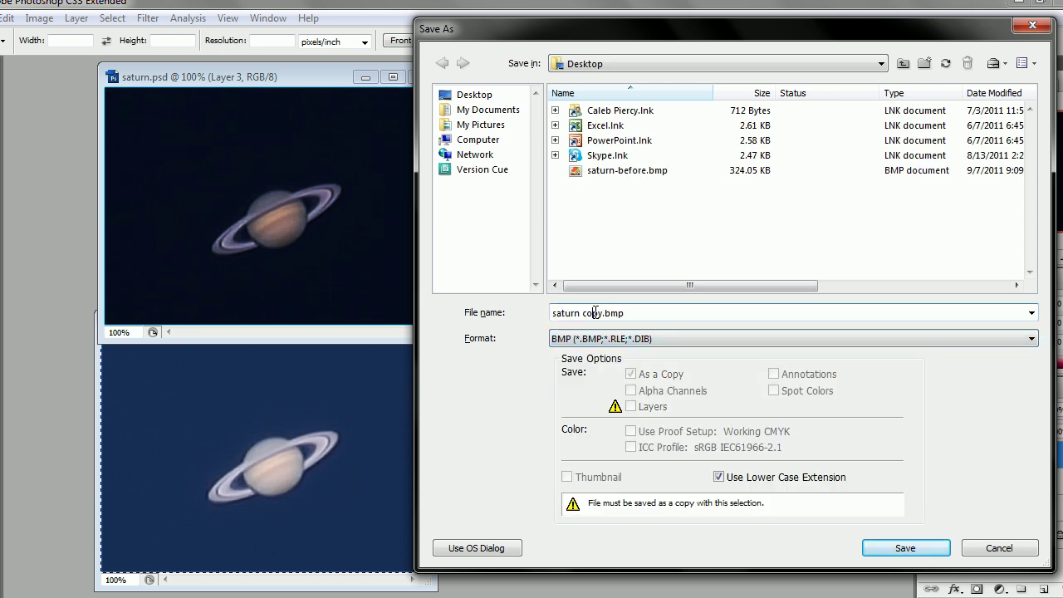
{"action": "left_click_drag", "start_coordinate": [583, 313], "coordinate": [736, 308]}
{"action": "key", "text": "BackSpace"}
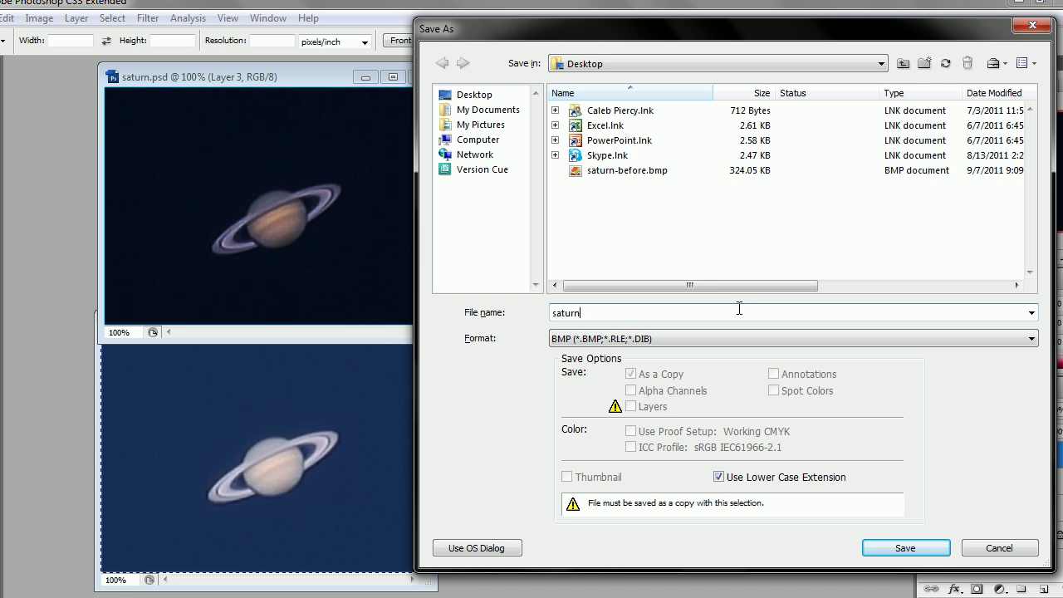
{"action": "key", "text": "Return"}
{"action": "left_click", "coordinate": [598, 213]}
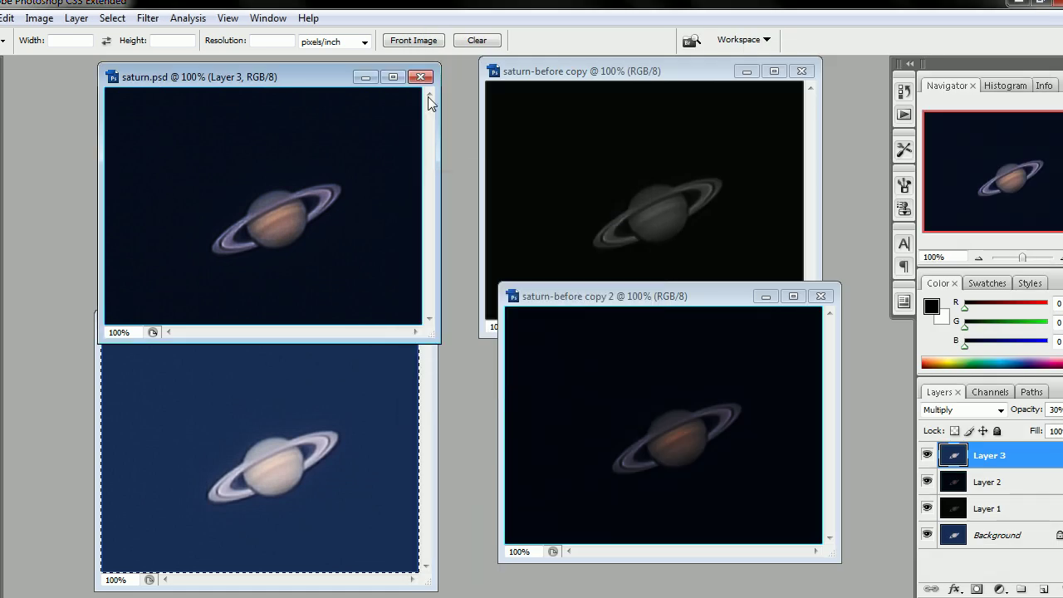
Step: Minimize the saturn.psd, copy, copy 2 and copy 3 windows
{"action": "left_click", "coordinate": [366, 77]}
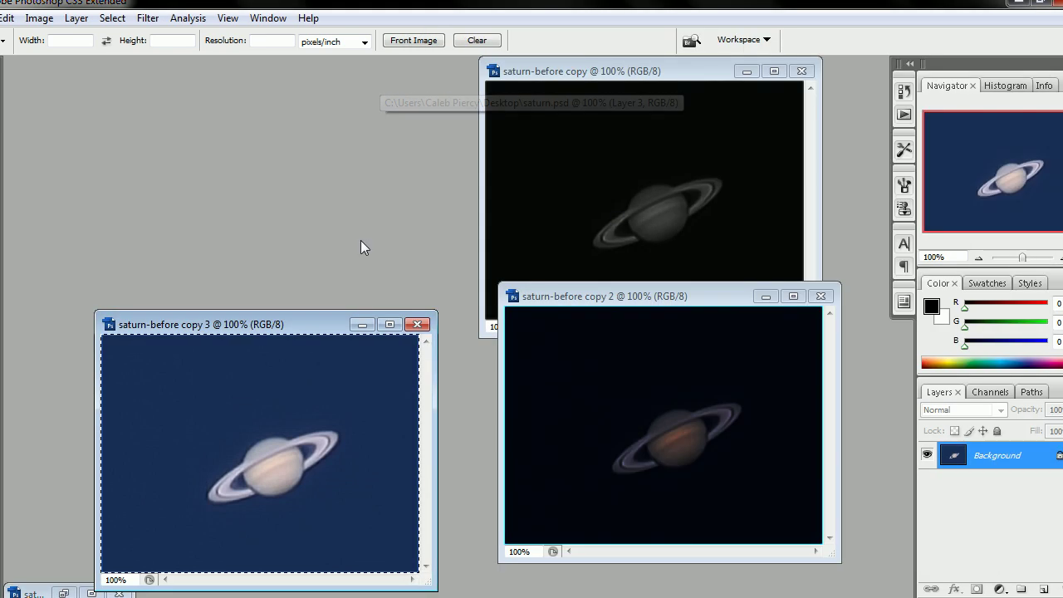
{"action": "left_click", "coordinate": [362, 324]}
{"action": "left_click", "coordinate": [747, 71]}
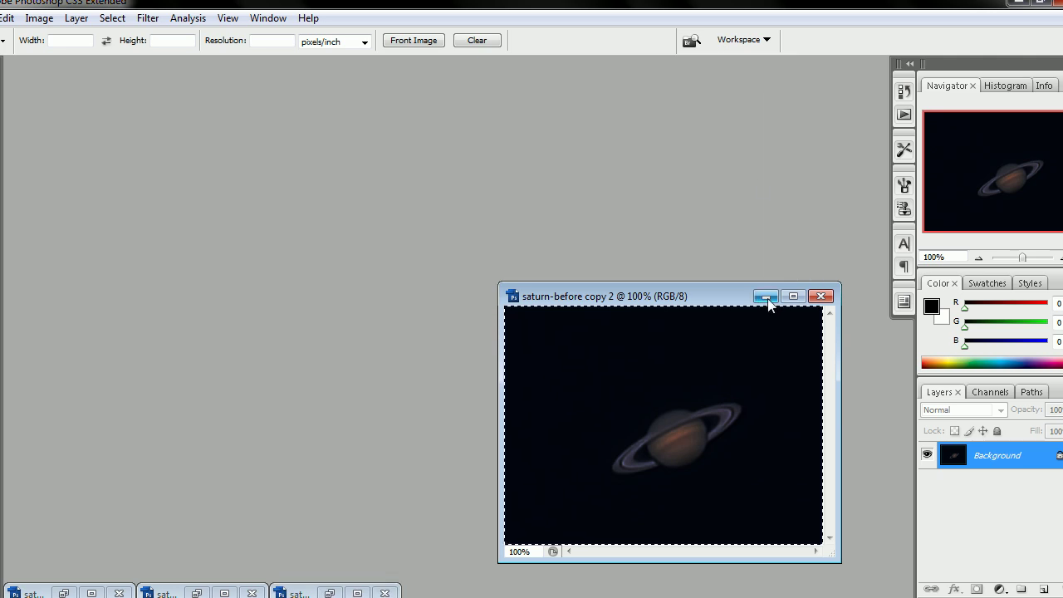
{"action": "left_click", "coordinate": [765, 297]}
Step: Open saturn.bmp from the Open dialog
{"action": "left_click", "coordinate": [2, 18]}
{"action": "left_click", "coordinate": [50, 50]}
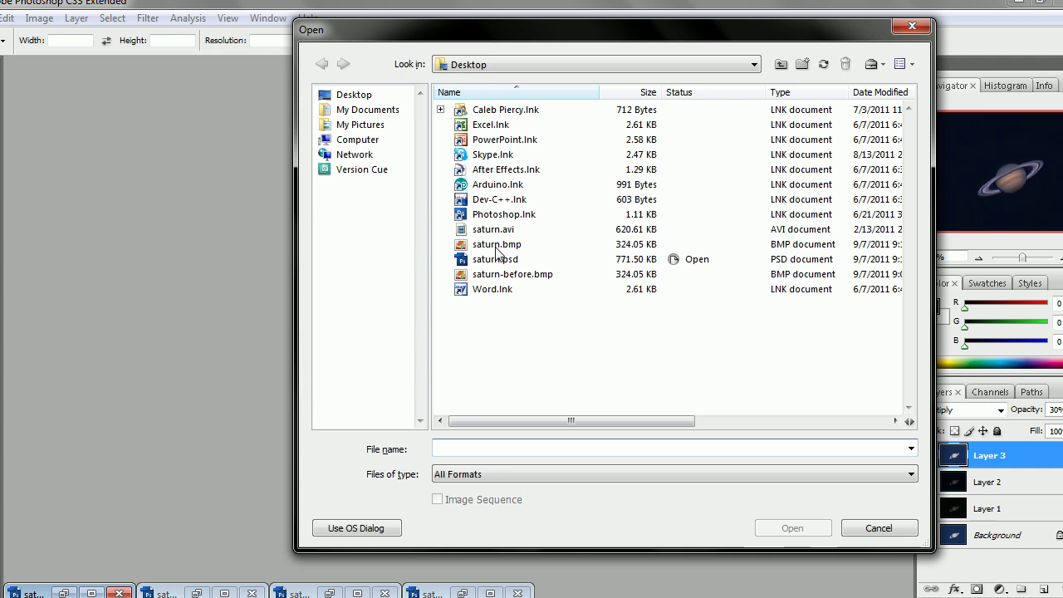
{"action": "double_click", "coordinate": [496, 244]}
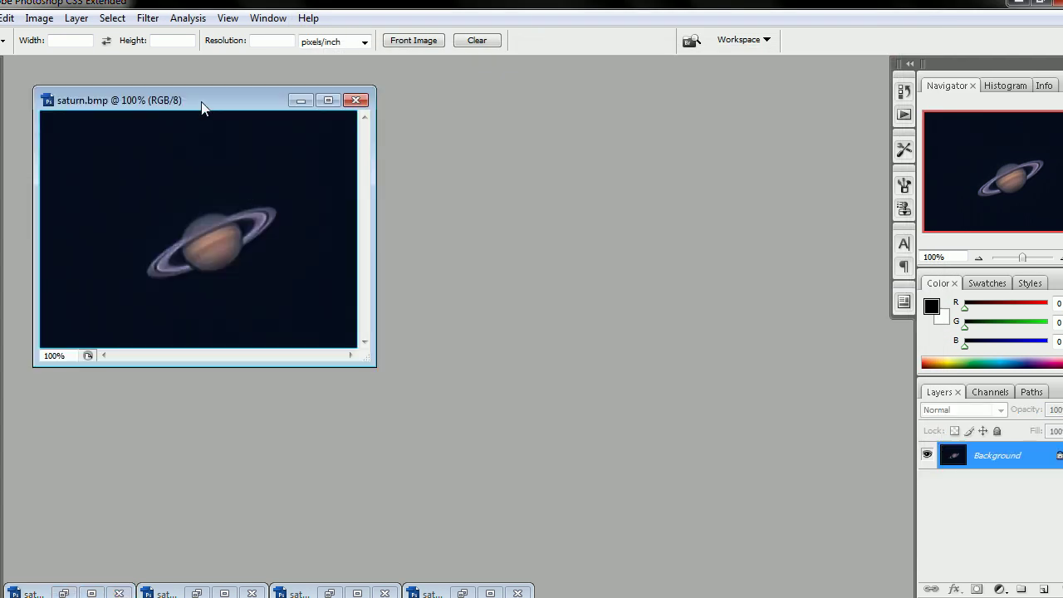
{"action": "left_click_drag", "start_coordinate": [202, 106], "coordinate": [234, 113]}
Step: Apply Brightness/Contrast to saturn.bmp with Brightness +21 and Contrast +57
{"action": "left_click", "coordinate": [41, 18]}
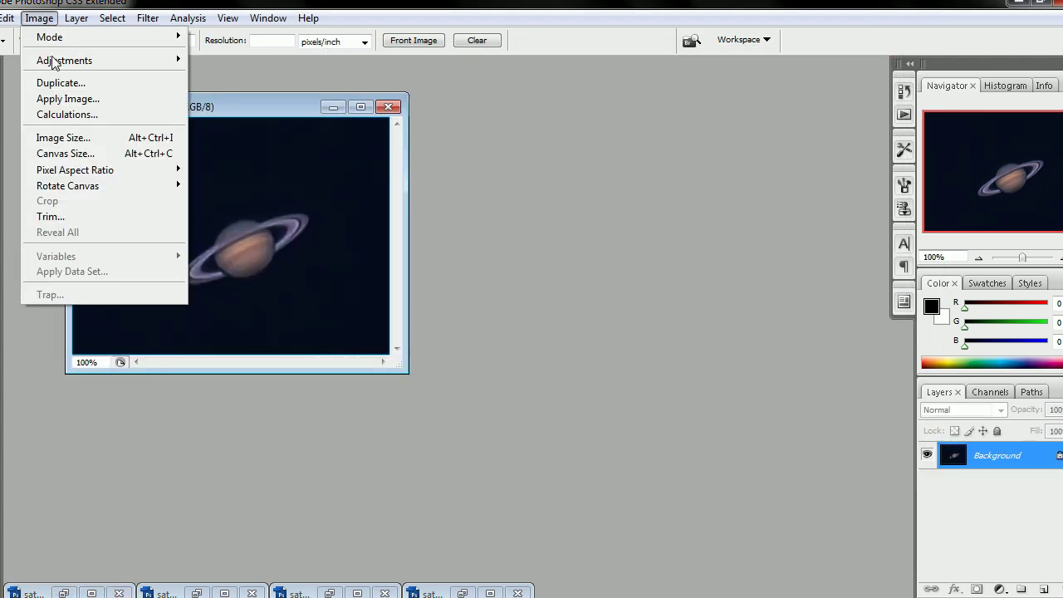
{"action": "mouse_move", "coordinate": [111, 64]}
{"action": "left_click", "coordinate": [258, 160]}
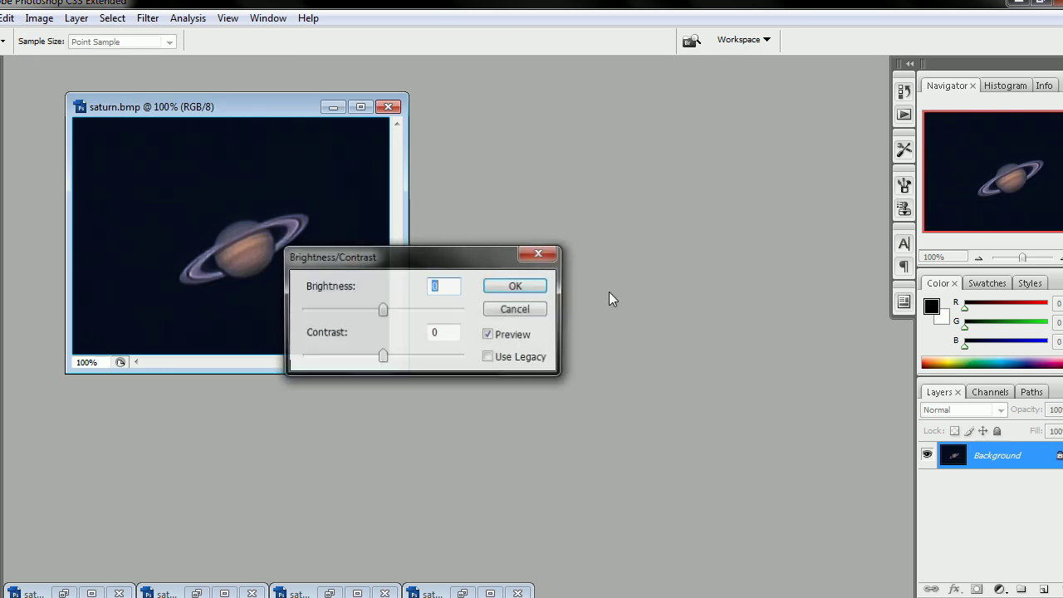
{"action": "left_click_drag", "start_coordinate": [382, 357], "coordinate": [413, 357]}
{"action": "mouse_move", "coordinate": [386, 312]}
{"action": "left_mouse_down"}
{"action": "mouse_move", "coordinate": [366, 309]}
{"action": "mouse_move", "coordinate": [398, 312]}
{"action": "left_mouse_up"}
{"action": "left_click_drag", "start_coordinate": [425, 268], "coordinate": [611, 216]}
{"action": "left_click_drag", "start_coordinate": [586, 258], "coordinate": [590, 259]}
{"action": "left_click_drag", "start_coordinate": [599, 304], "coordinate": [614, 306]}
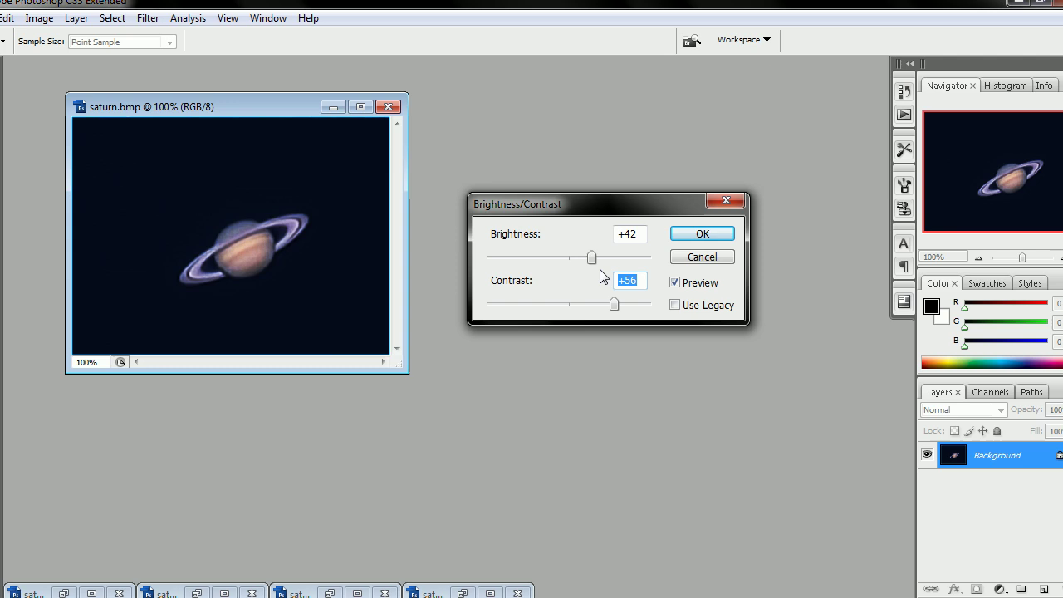
{"action": "left_click_drag", "start_coordinate": [593, 258], "coordinate": [580, 258]}
{"action": "left_click", "coordinate": [615, 307]}
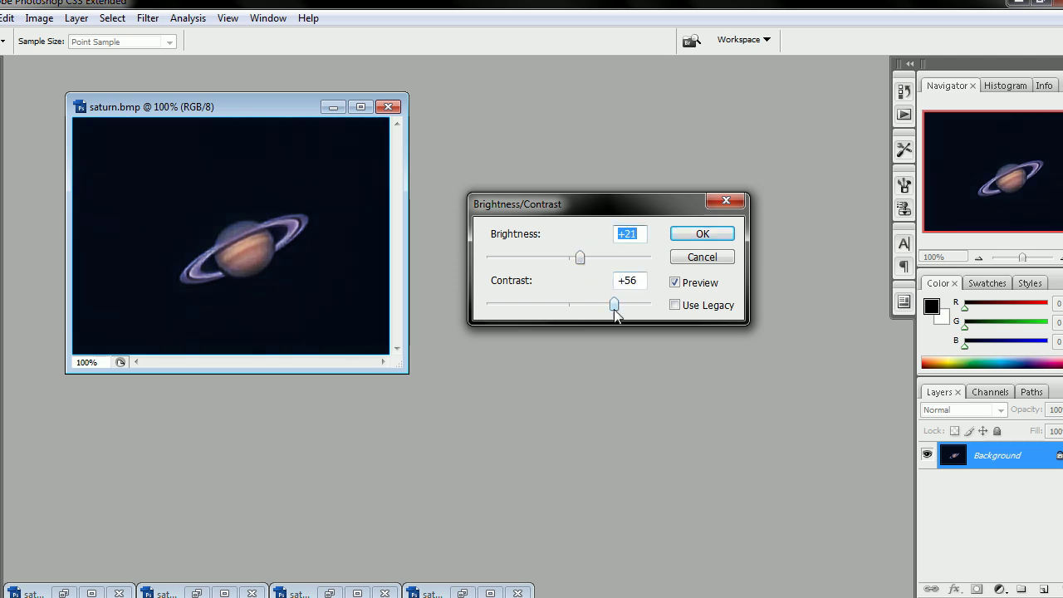
{"action": "left_click_drag", "start_coordinate": [616, 311], "coordinate": [613, 311]}
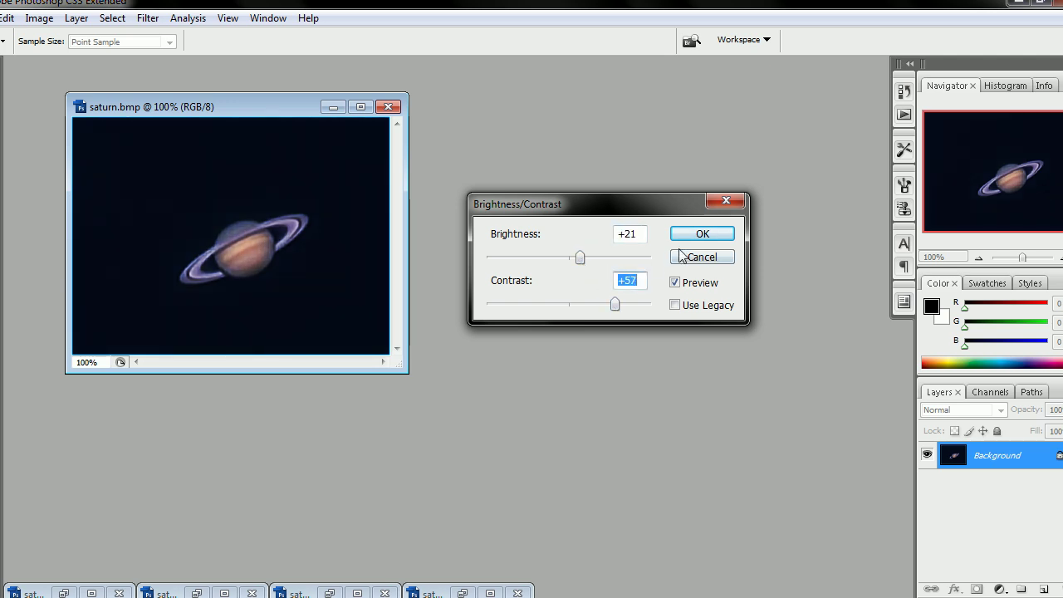
{"action": "left_click", "coordinate": [703, 234]}
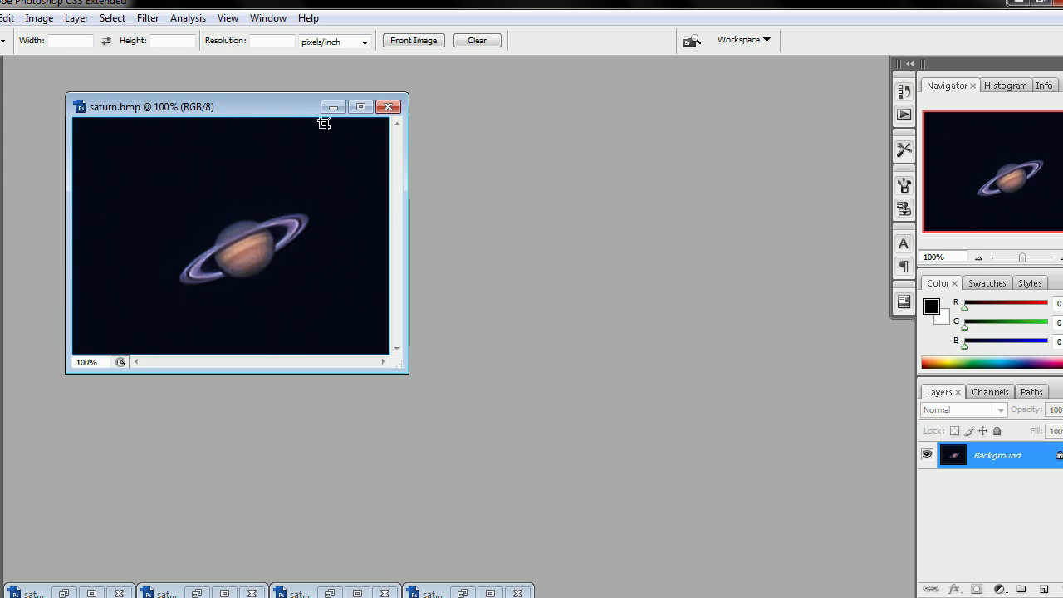
Step: Save the adjusted saturn.bmp
{"action": "left_click_drag", "start_coordinate": [306, 116], "coordinate": [429, 137]}
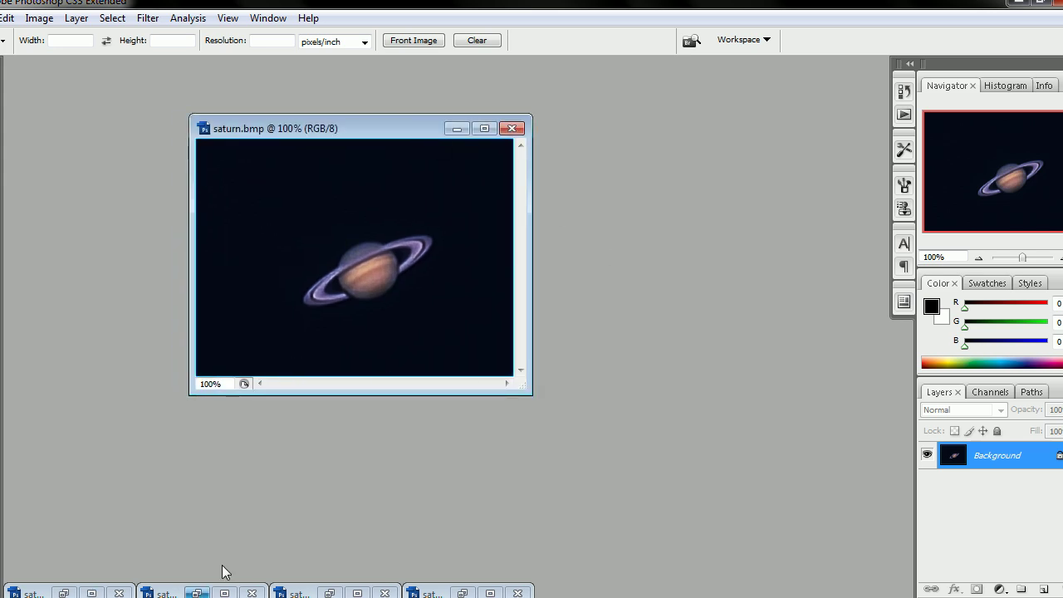
{"action": "left_click", "coordinate": [1, 17]}
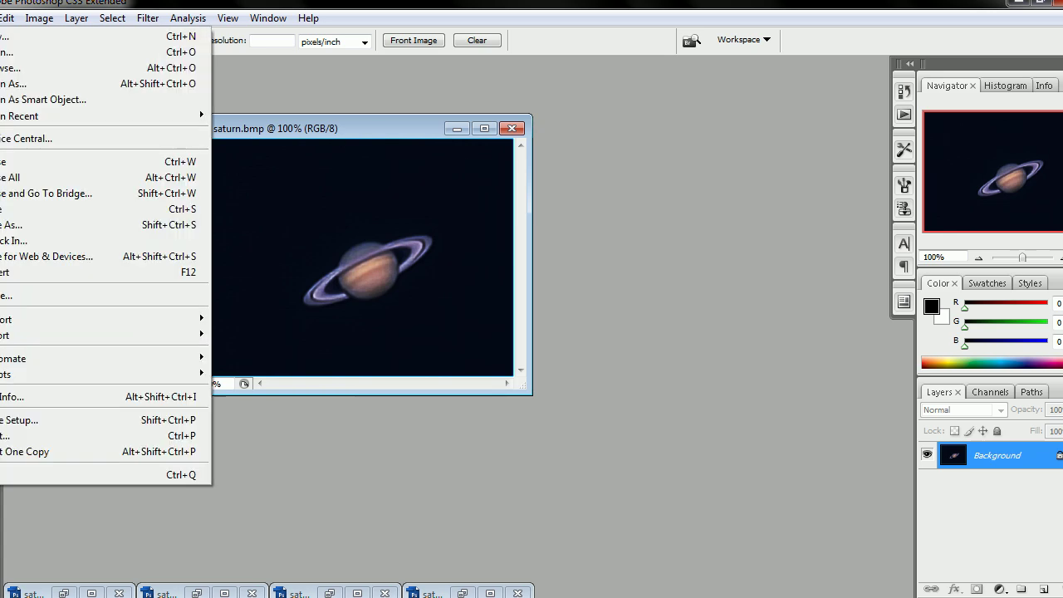
{"action": "left_click", "coordinate": [14, 216]}
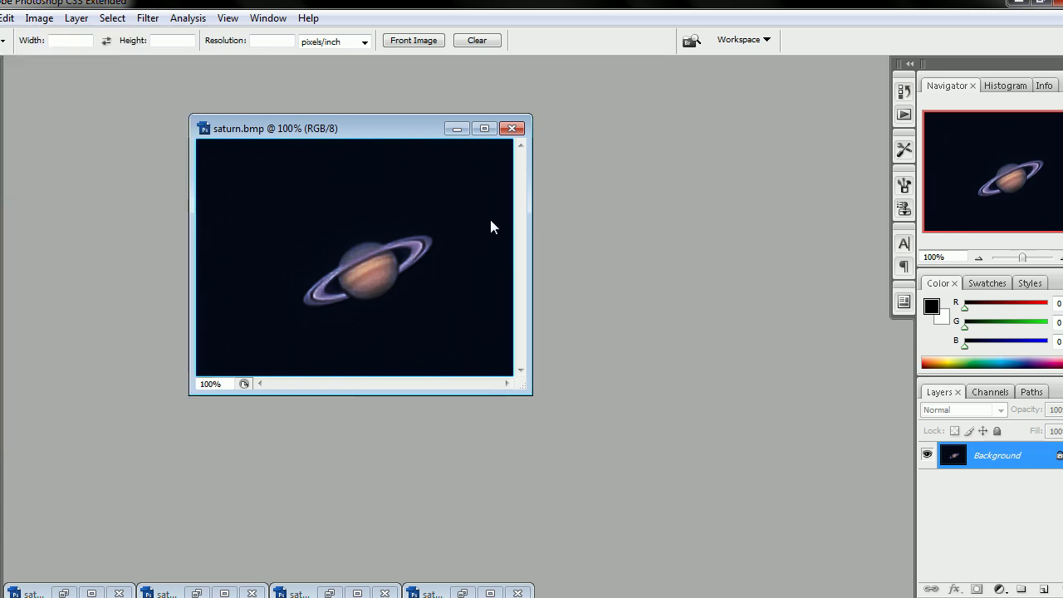
Step: Minimize Photoshop and RegiStax and open saturn-before.bmp in the photo viewer
{"action": "left_click", "coordinate": [1021, 2]}
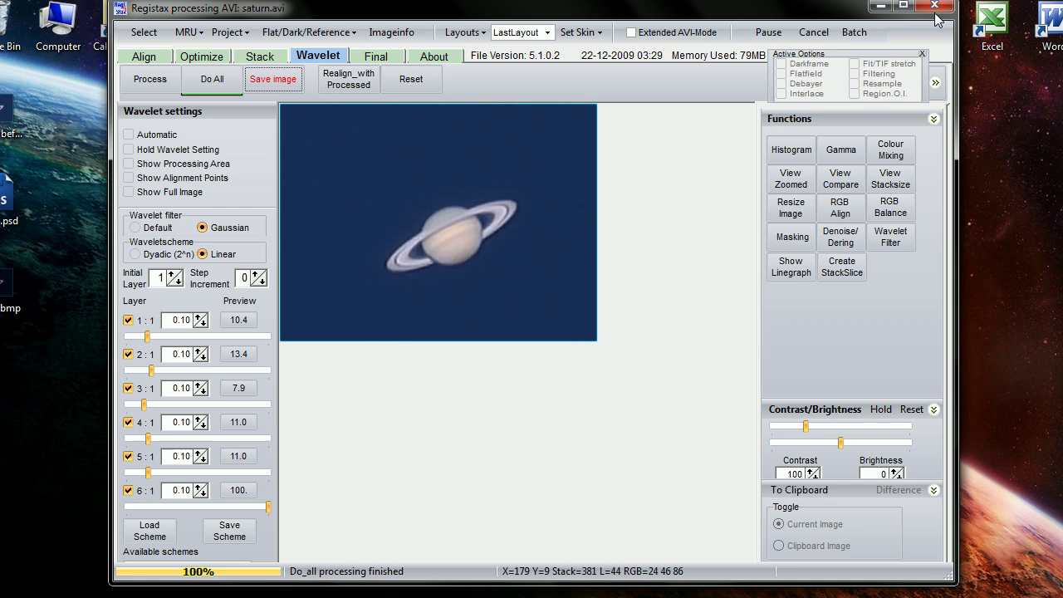
{"action": "left_click", "coordinate": [879, 6]}
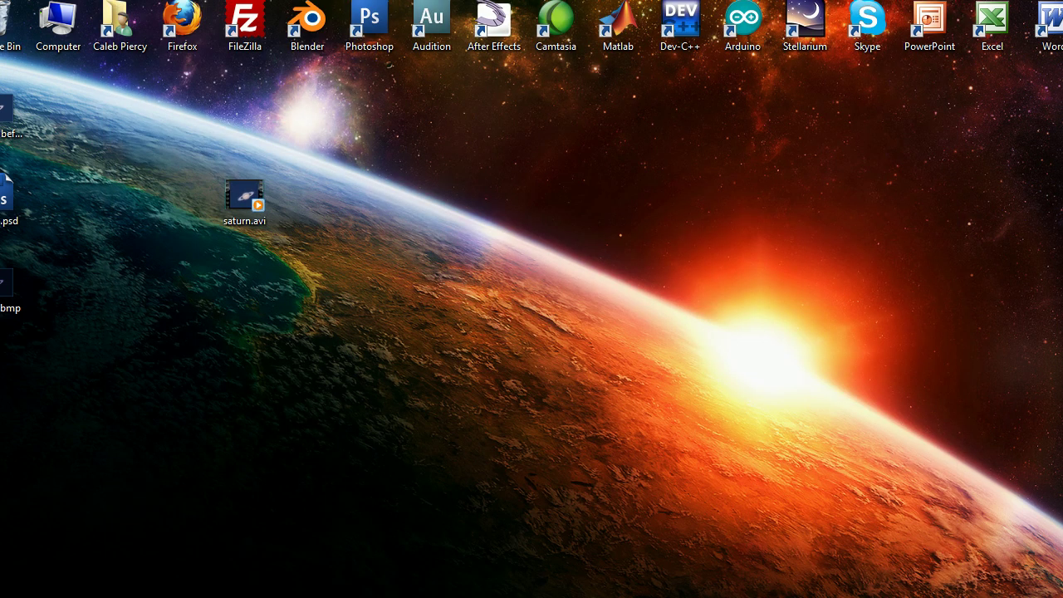
{"action": "double_click", "coordinate": [6, 114]}
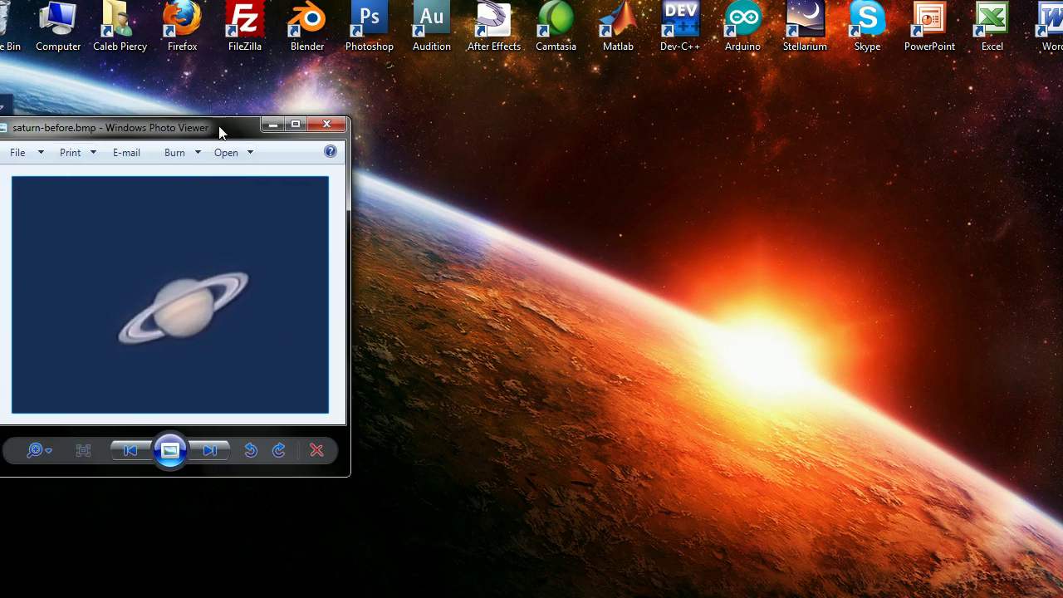
{"action": "left_click_drag", "start_coordinate": [219, 127], "coordinate": [279, 112]}
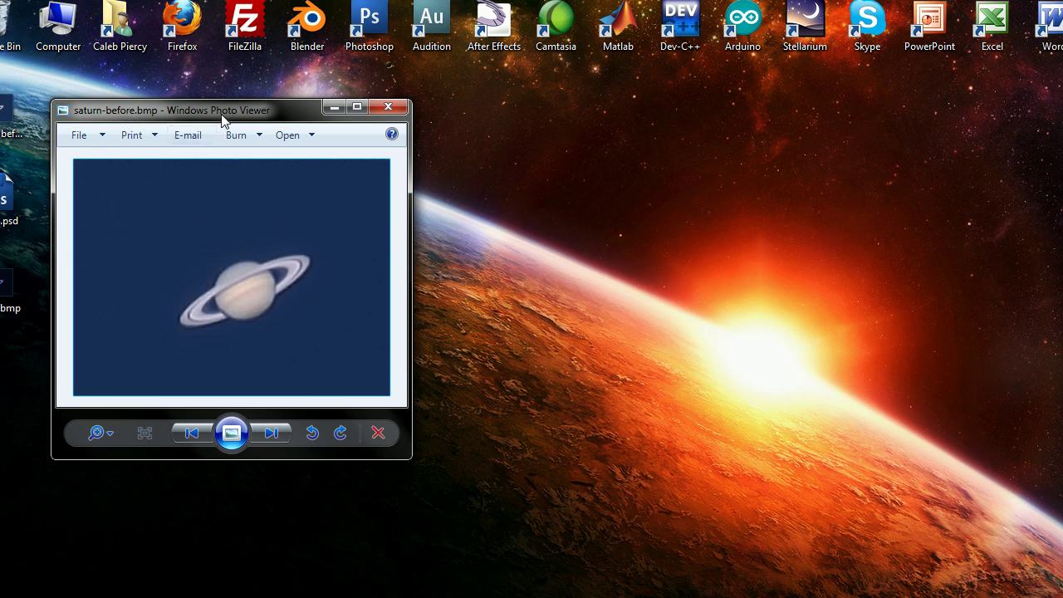
{"action": "left_click_drag", "start_coordinate": [224, 119], "coordinate": [566, 114]}
Step: Play the original saturn.avi and open the processed saturn.bmp beside the player
{"action": "double_click", "coordinate": [244, 199]}
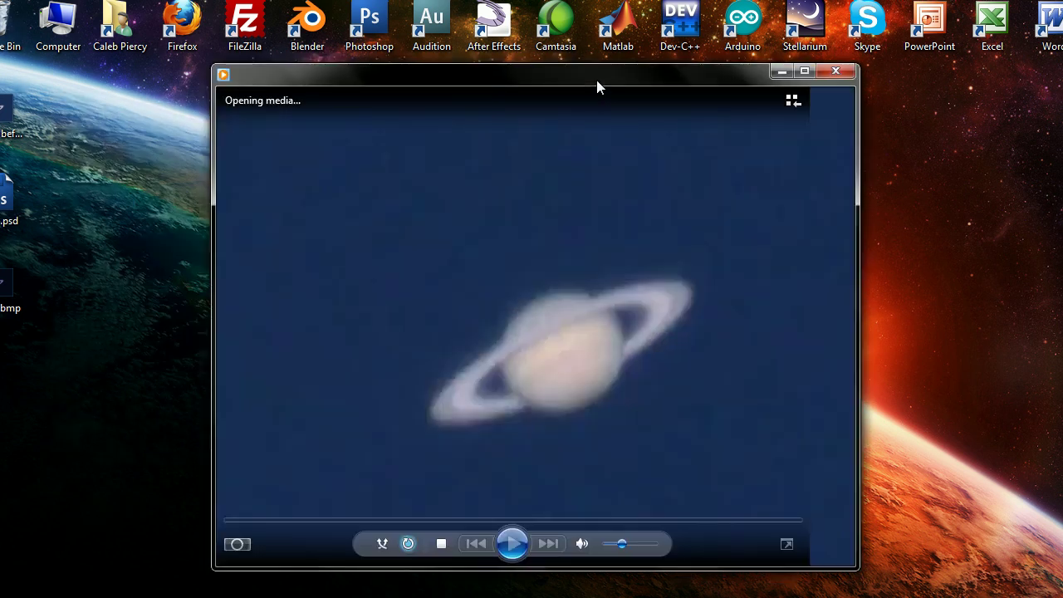
{"action": "left_click", "coordinate": [285, 238]}
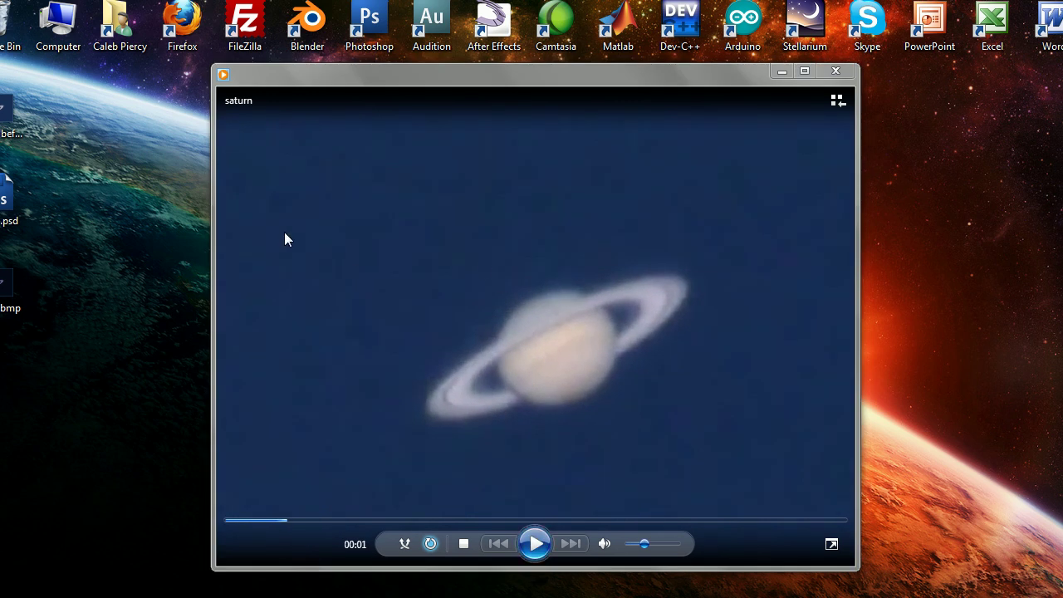
{"action": "double_click", "coordinate": [9, 291]}
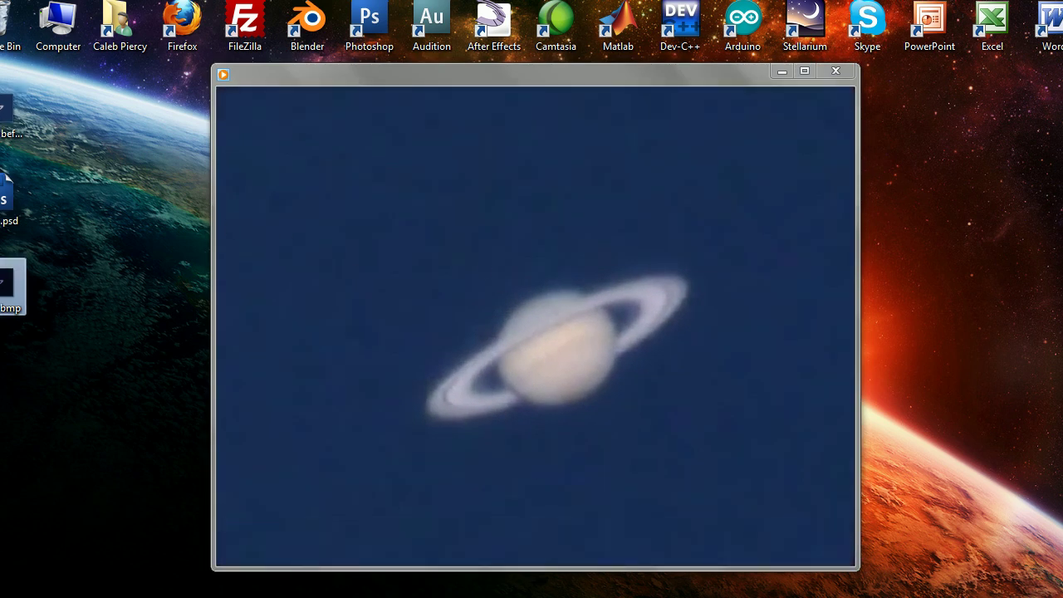
{"action": "left_click_drag", "start_coordinate": [184, 126], "coordinate": [226, 122]}
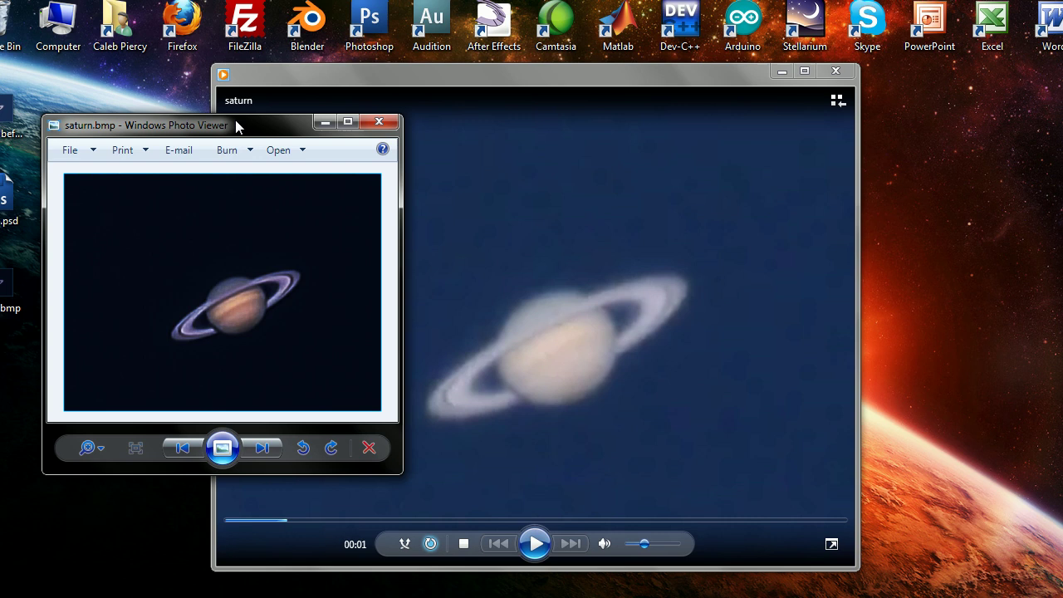